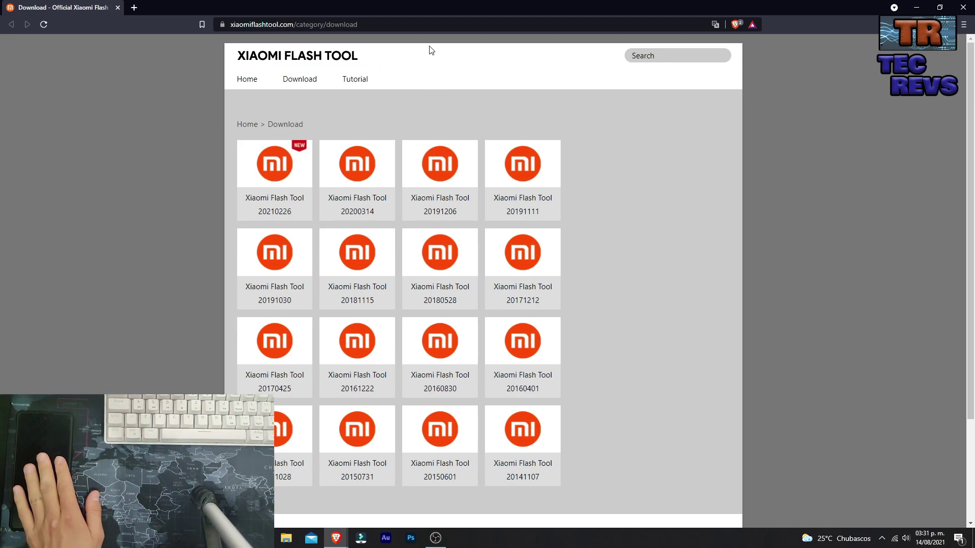
Step: Download MiFlash20210226.zip from the Mediafire mirror of Xiaomi Flash Tool 20210226
{"action": "left_click", "coordinate": [272, 184]}
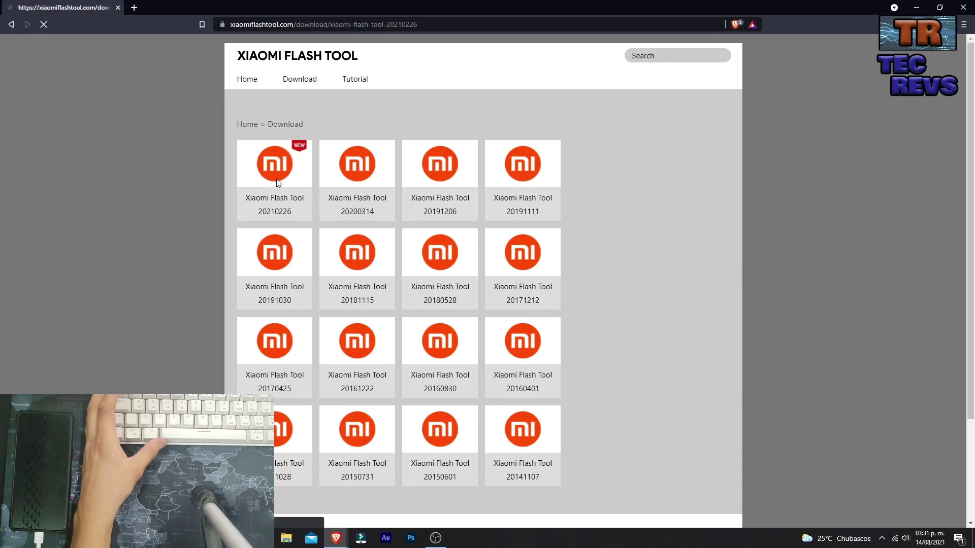
{"action": "scroll", "coordinate": [413, 229], "scroll_direction": "down", "scroll_amount": 7}
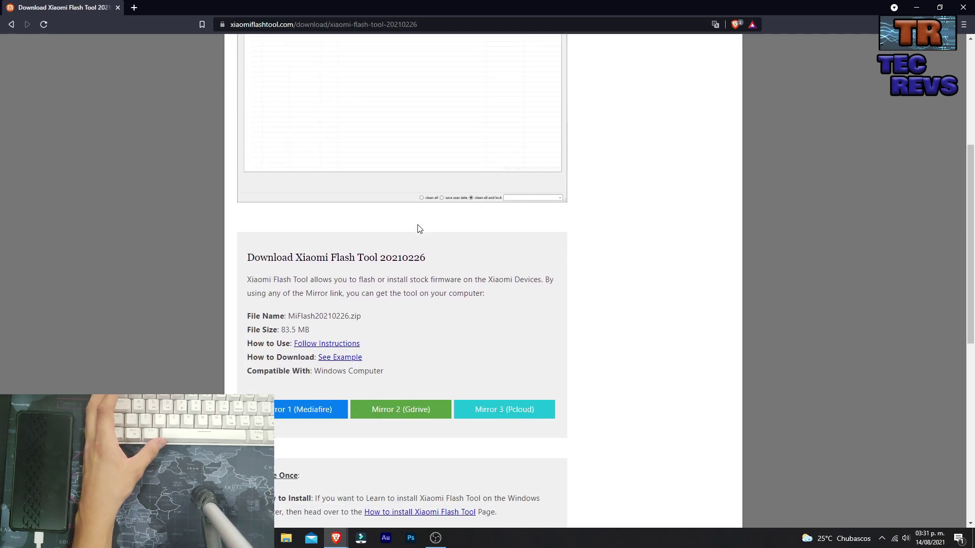
{"action": "left_click", "coordinate": [328, 309]}
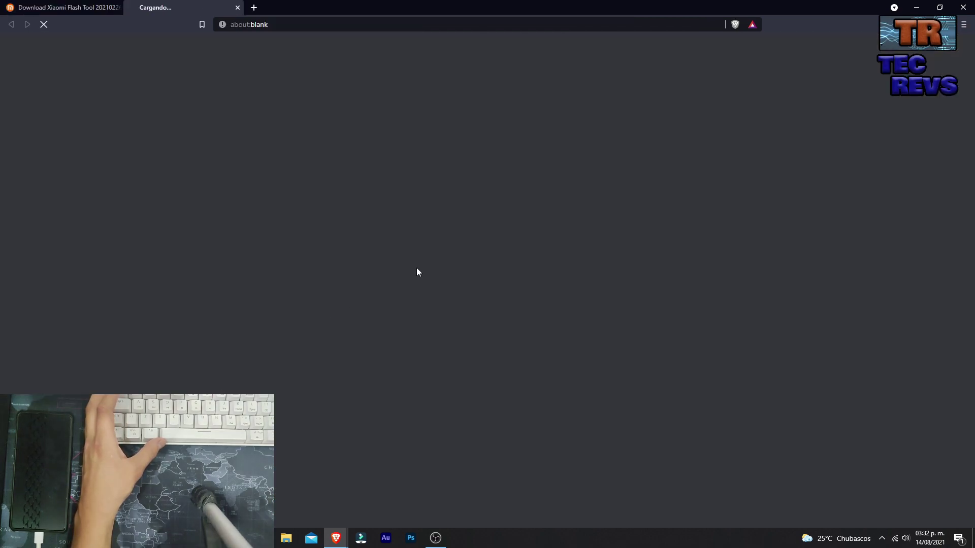
{"action": "left_click", "coordinate": [698, 109]}
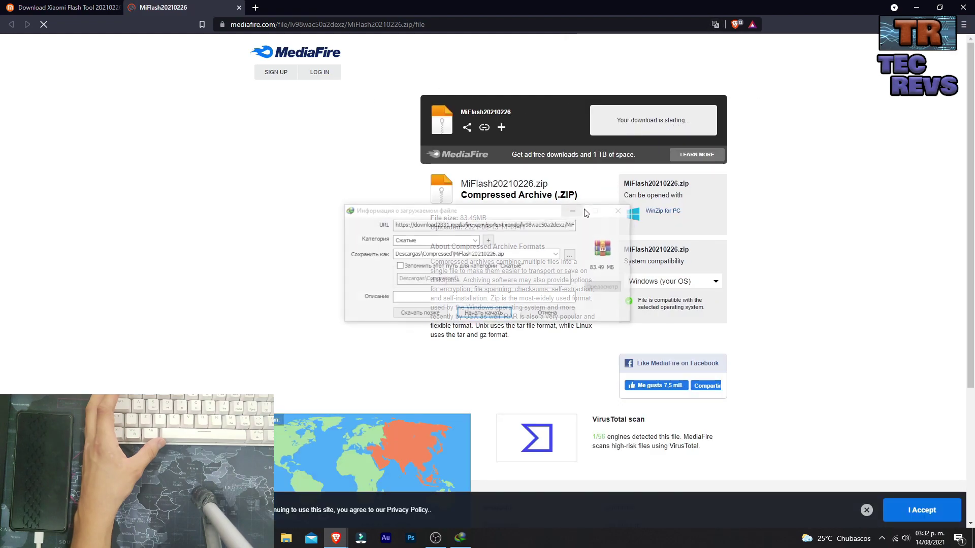
{"action": "left_click", "coordinate": [564, 160]}
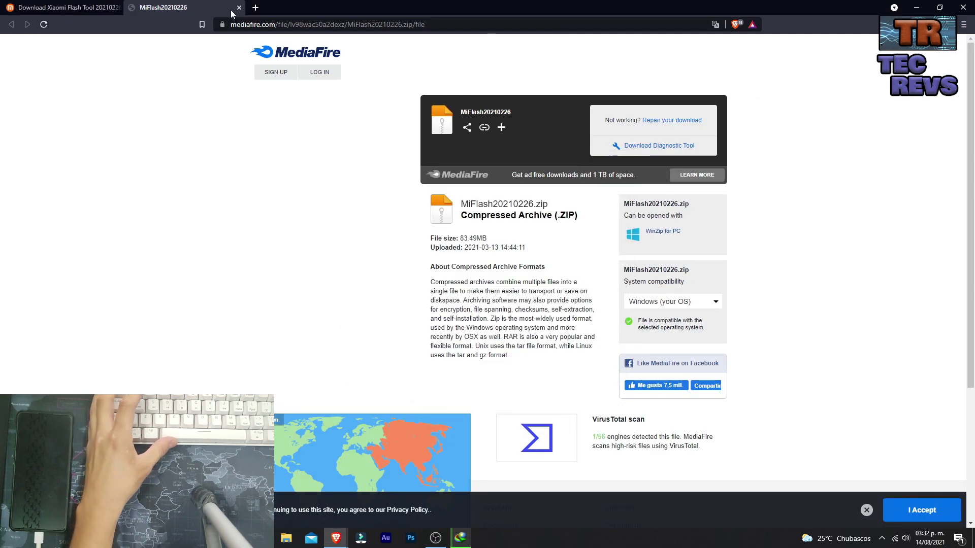
Step: Open Google in a new browser tab
{"action": "left_click", "coordinate": [255, 8]}
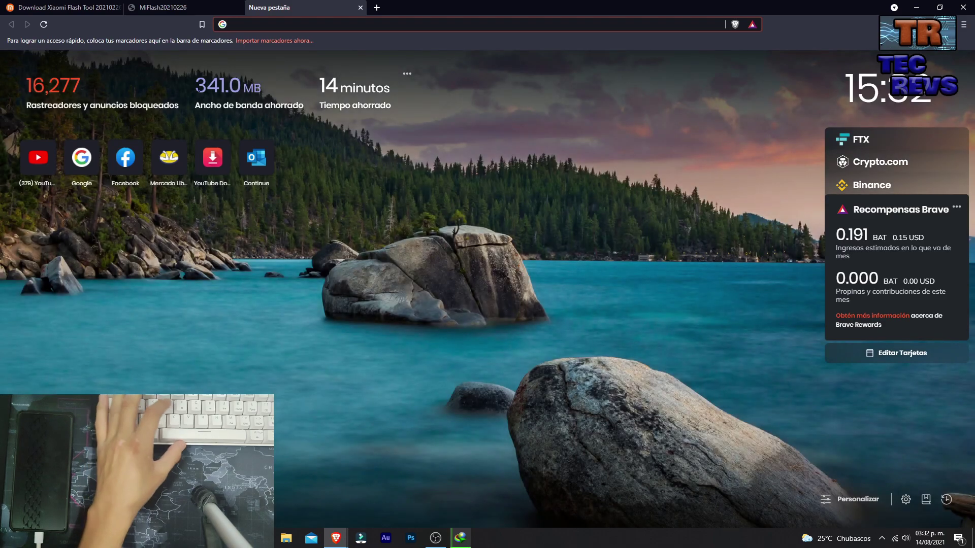
{"action": "type", "text": "goo"}
{"action": "key", "text": "Return"}
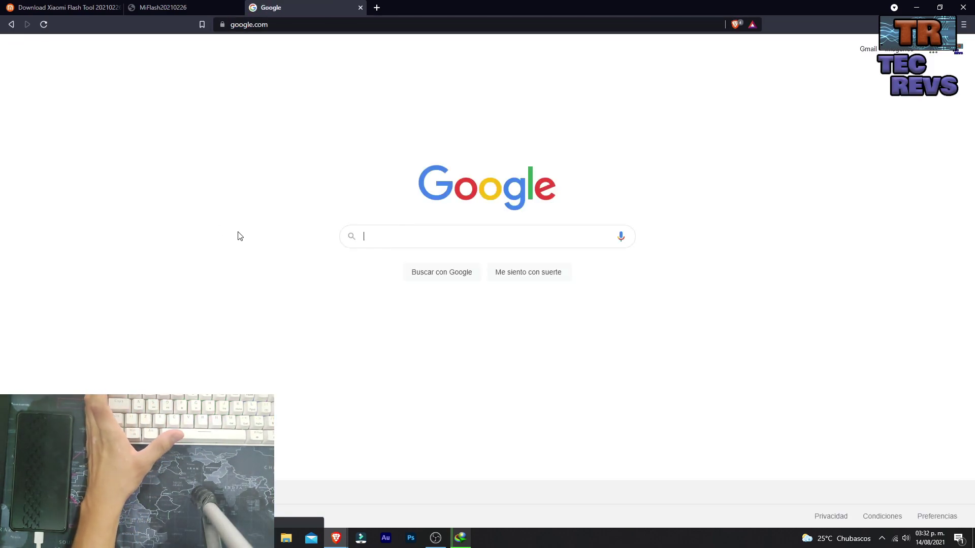
{"action": "left_click", "coordinate": [449, 239]}
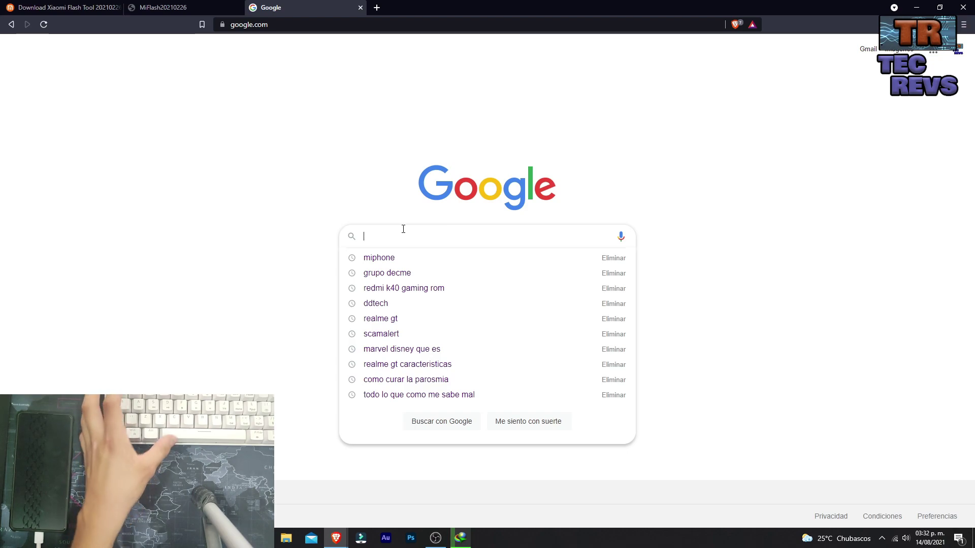
{"action": "key", "text": "Escape"}
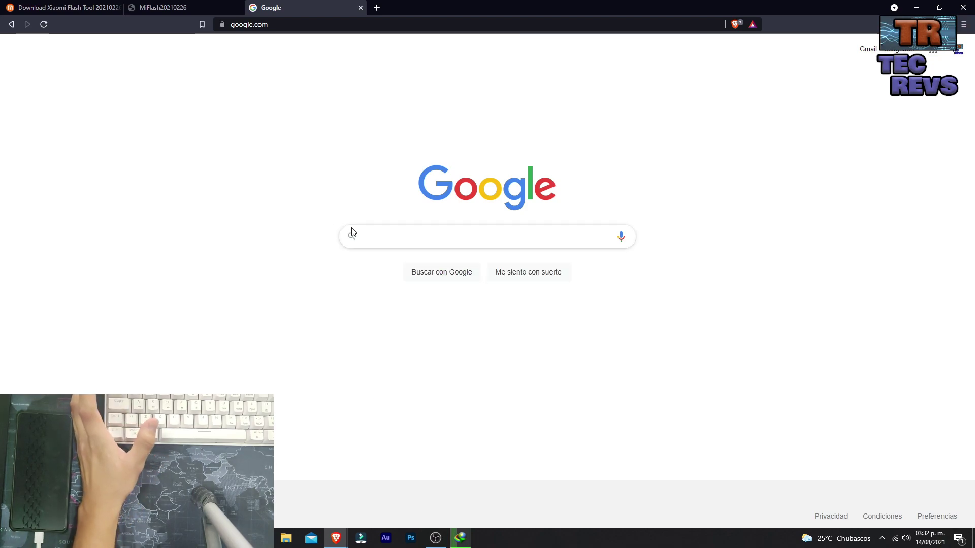
Step: Search Google for "redmi k40 gaming mi firm"
{"action": "left_click", "coordinate": [385, 235]}
{"action": "type", "text": "red"}
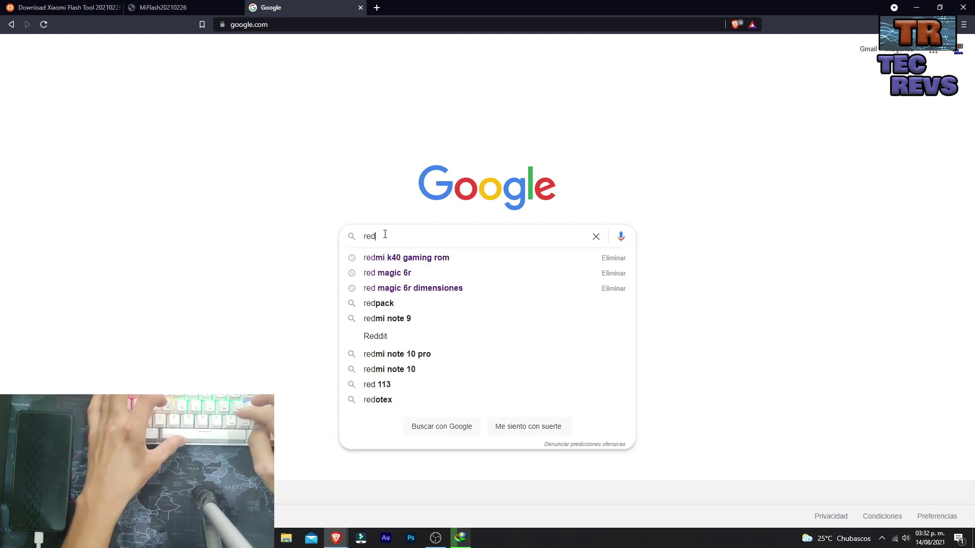
{"action": "type", "text": "mi k4"}
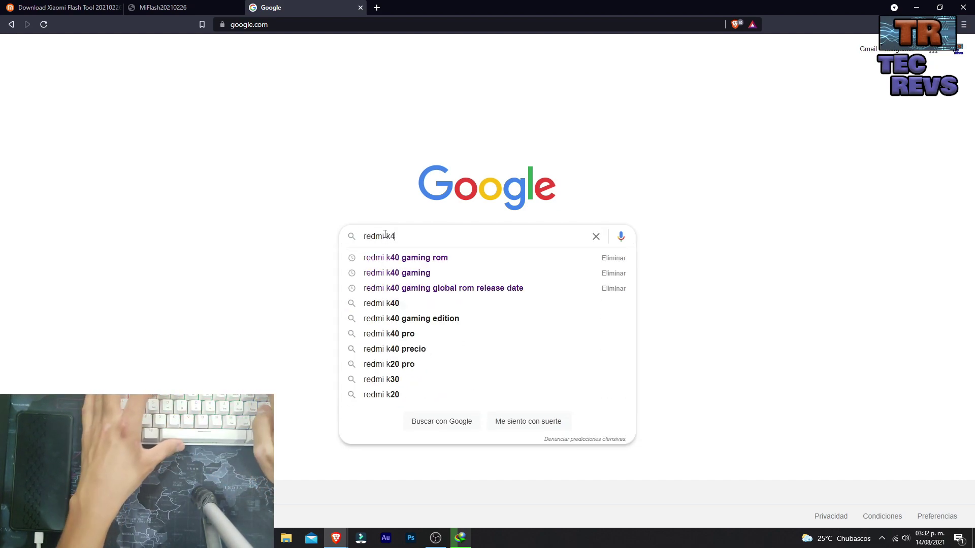
{"action": "type", "text": "0 gaming rom"}
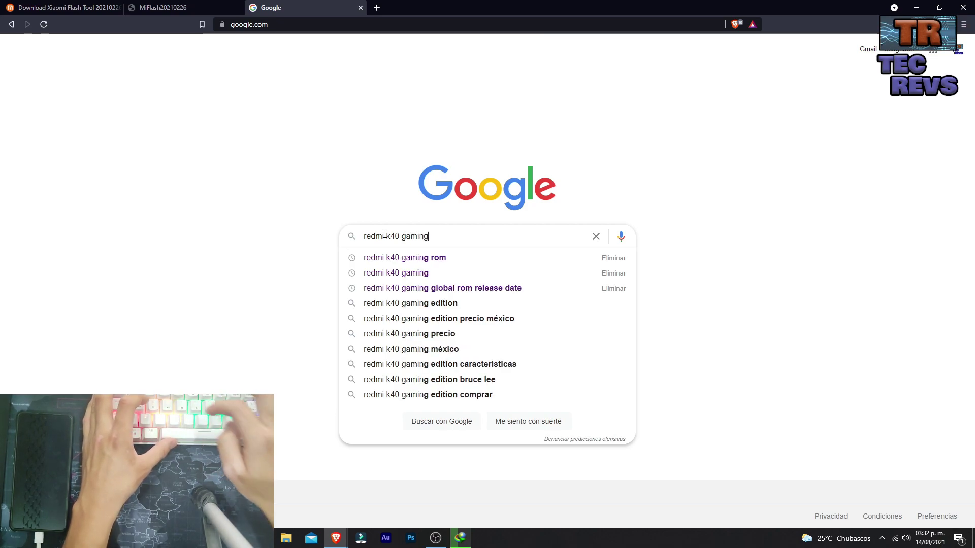
{"action": "key", "text": "BackSpace"}
{"action": "key", "text": "BackSpace"}
{"action": "key", "text": "BackSpace"}
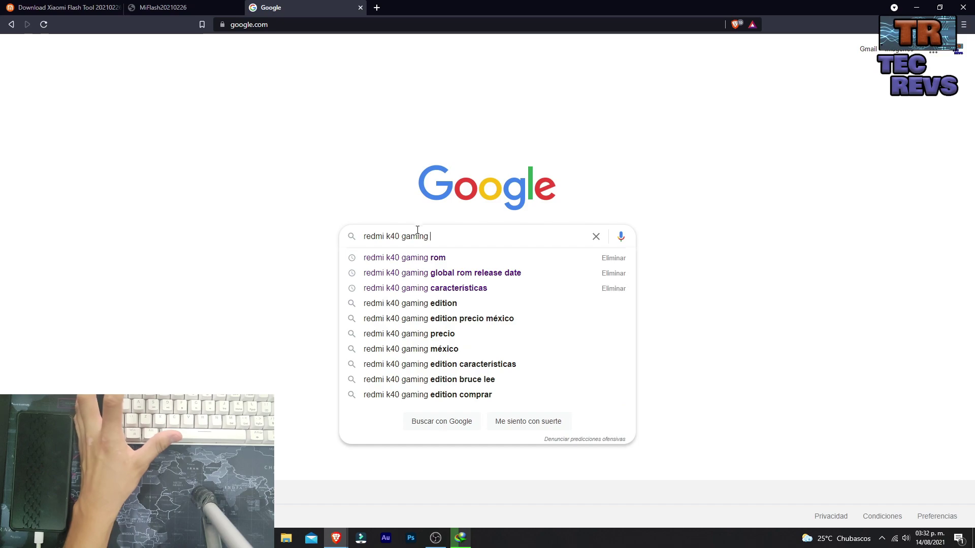
{"action": "left_click_drag", "start_coordinate": [439, 236], "coordinate": [354, 246]}
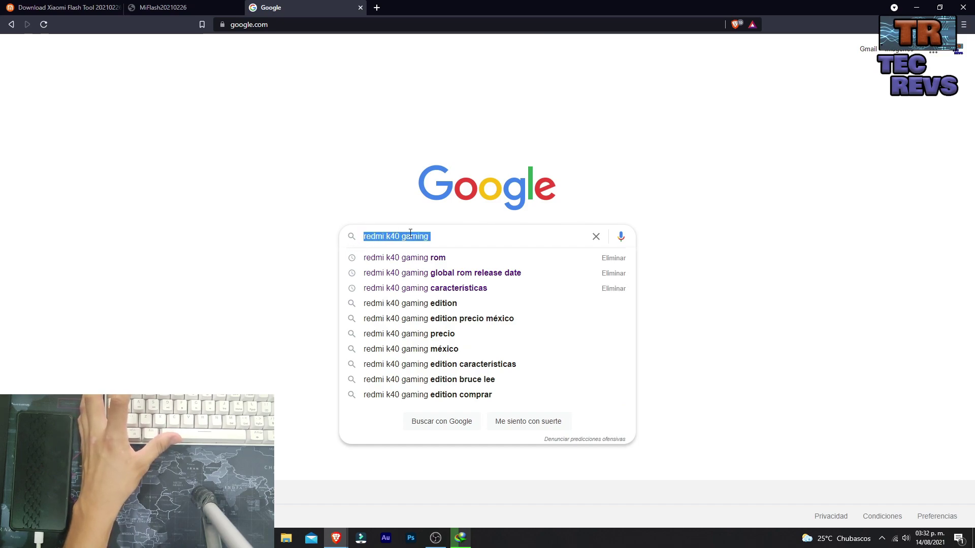
{"action": "left_click", "coordinate": [438, 233]}
{"action": "type", "text": "n"}
{"action": "key", "text": "BackSpace"}
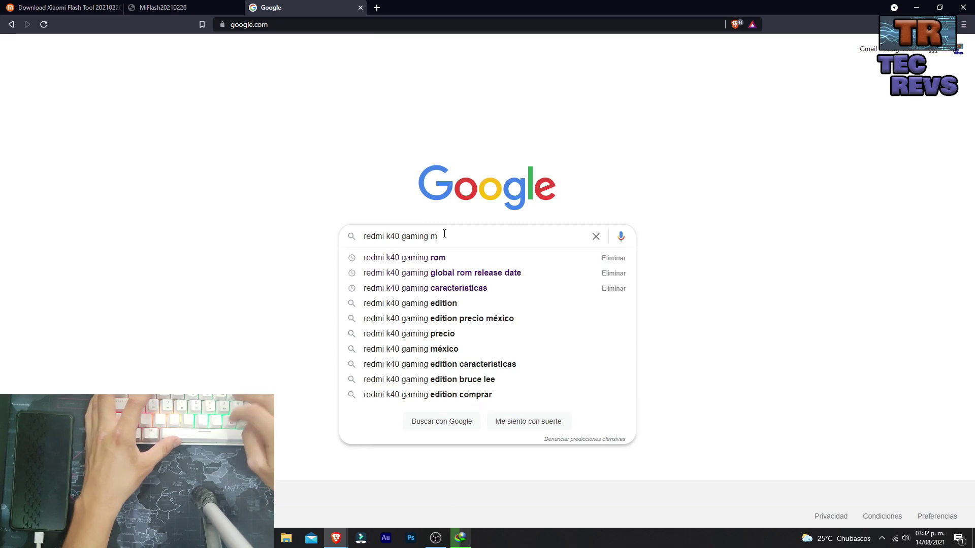
{"action": "type", "text": "m9i firm"}
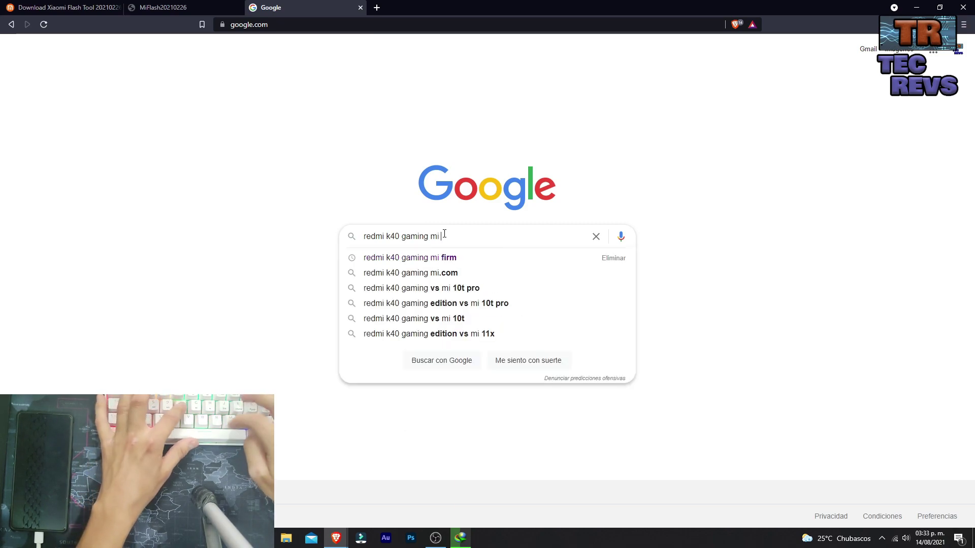
{"action": "key", "text": "Return"}
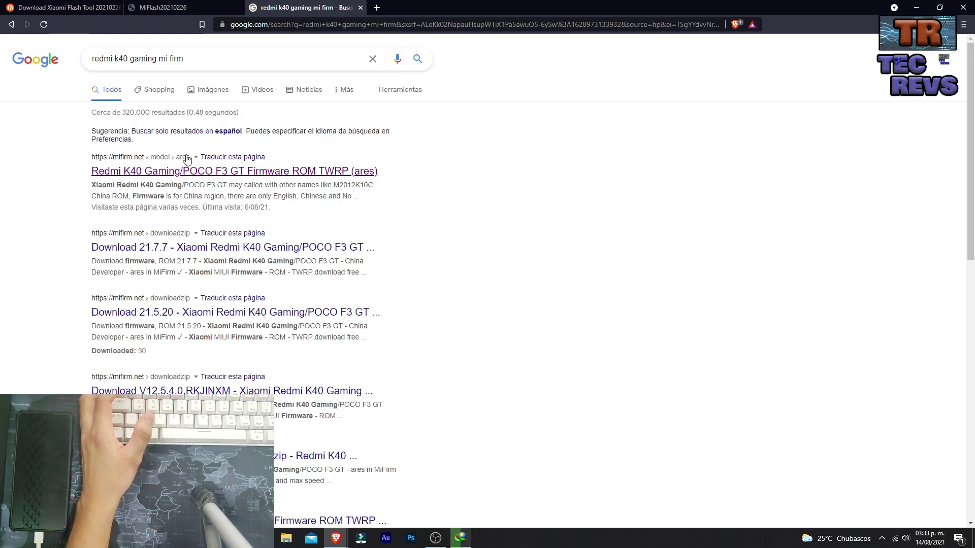
Step: Open the mifirm.net result for Redmi K40 Gaming/POCO F3 GT Firmware ROM TWRP (ares) and go to its firmware listing
{"action": "left_click_drag", "start_coordinate": [67, 163], "coordinate": [252, 224]}
{"action": "left_click", "coordinate": [477, 181]}
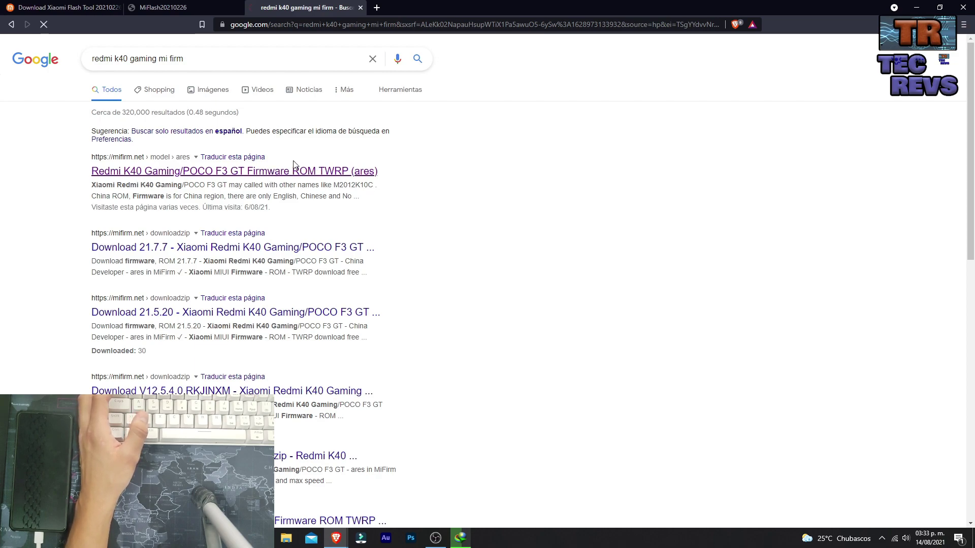
{"action": "scroll", "coordinate": [333, 200], "scroll_direction": "down", "scroll_amount": 4}
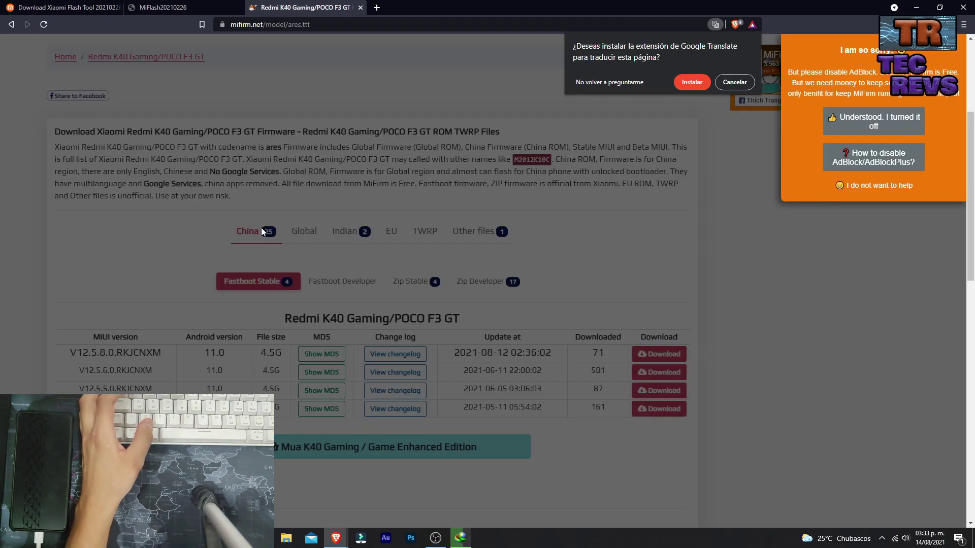
Step: Compare the China, Indian and Global firmware listings for the Redmi K40 Gaming/POCO F3 GT
{"action": "left_click", "coordinate": [261, 227]}
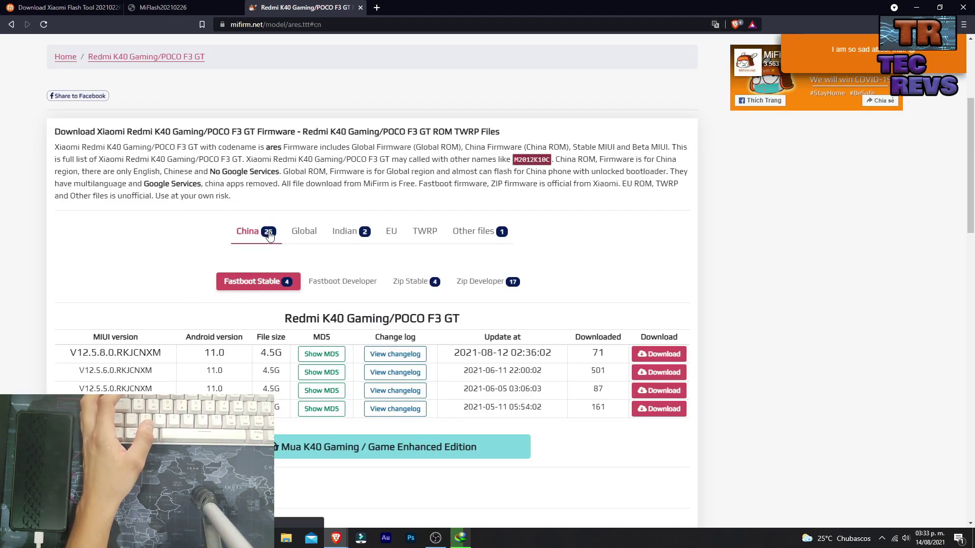
{"action": "left_click", "coordinate": [311, 239]}
{"action": "left_click", "coordinate": [352, 239]}
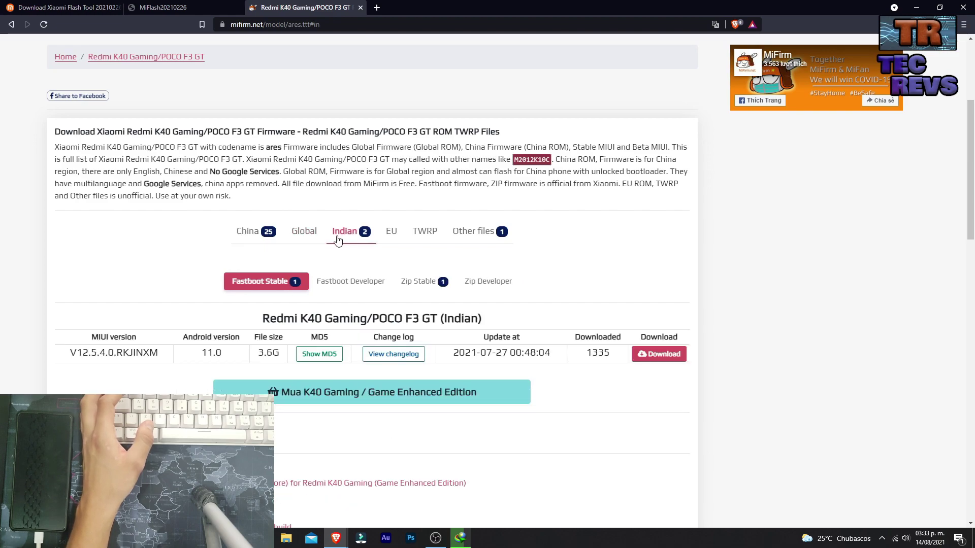
{"action": "triple_click", "coordinate": [297, 243]}
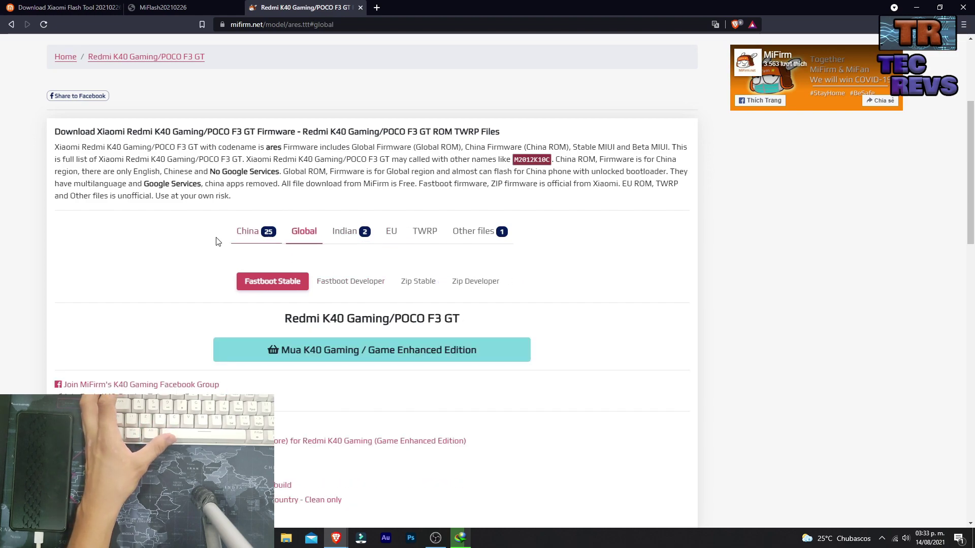
{"action": "left_click", "coordinate": [662, 318]}
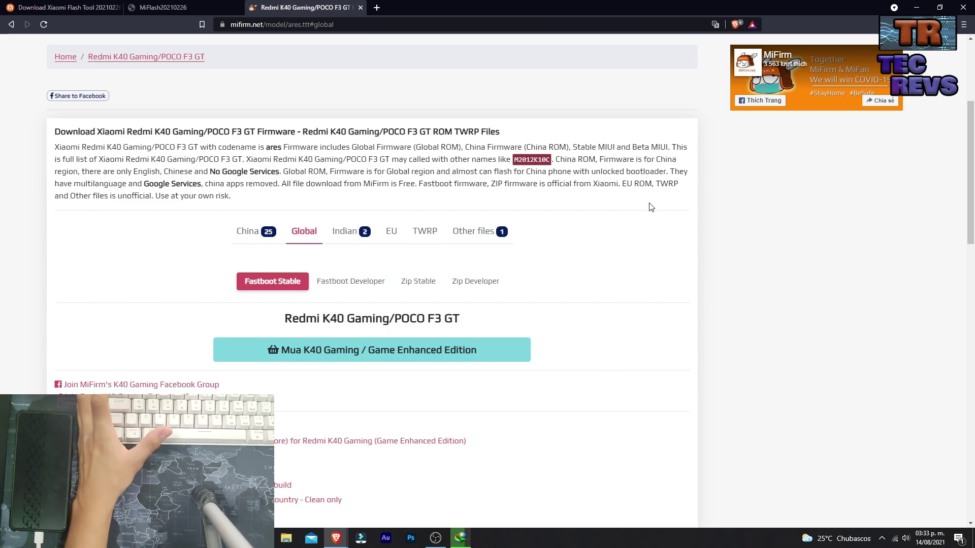
Step: Show the Indian firmware listing and review its Fastboot Stable build
{"action": "left_click", "coordinate": [361, 243]}
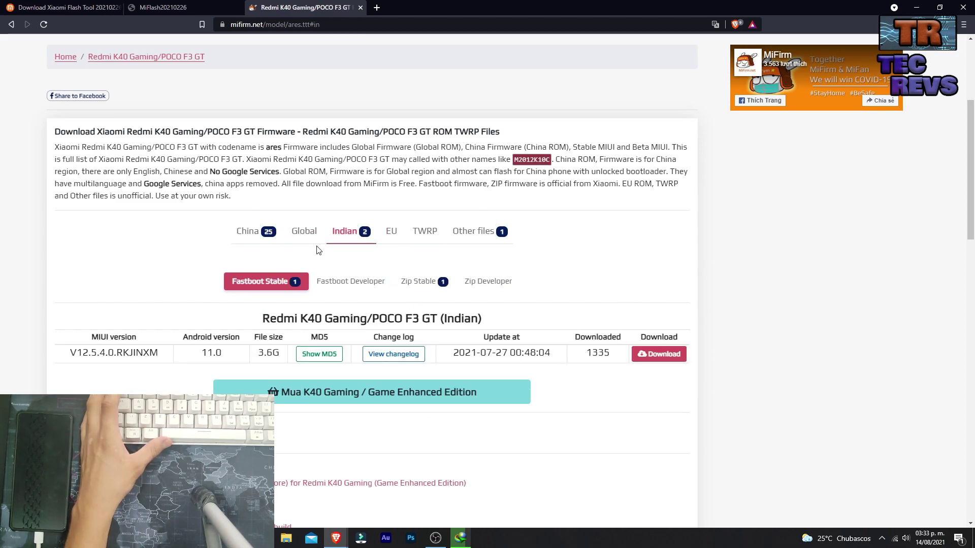
{"action": "left_click_drag", "start_coordinate": [223, 267], "coordinate": [198, 371]}
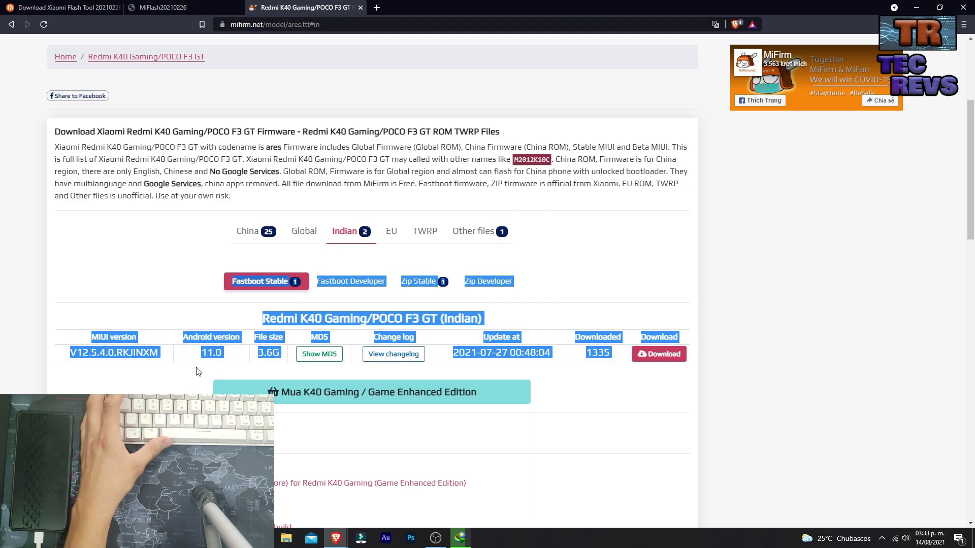
{"action": "left_click", "coordinate": [196, 268]}
{"action": "scroll", "coordinate": [394, 322], "scroll_direction": "down", "scroll_amount": 2}
{"action": "scroll", "coordinate": [305, 305], "scroll_direction": "up", "scroll_amount": 2}
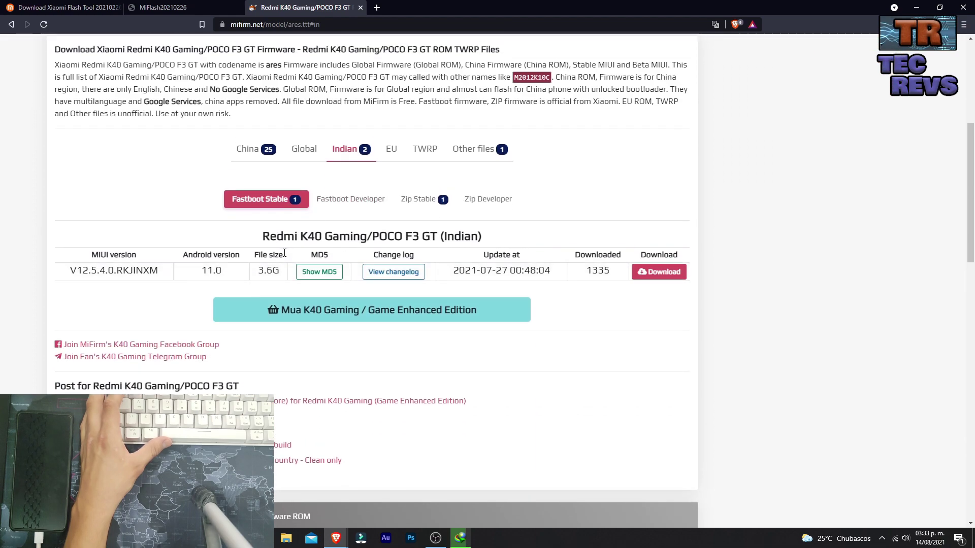
{"action": "left_click_drag", "start_coordinate": [220, 277], "coordinate": [283, 318]}
{"action": "left_click", "coordinate": [315, 279]}
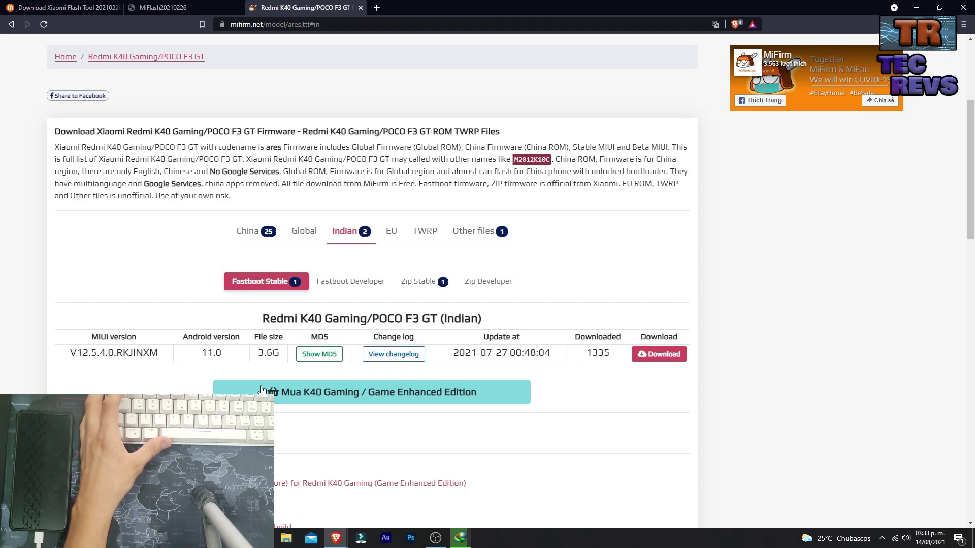
Step: Download the Indian Fastboot Stable ROM V12.5.4.0.RKJINXM from the first Xiaomi server into Descargas and show the browser's downloads list
{"action": "left_click", "coordinate": [659, 355]}
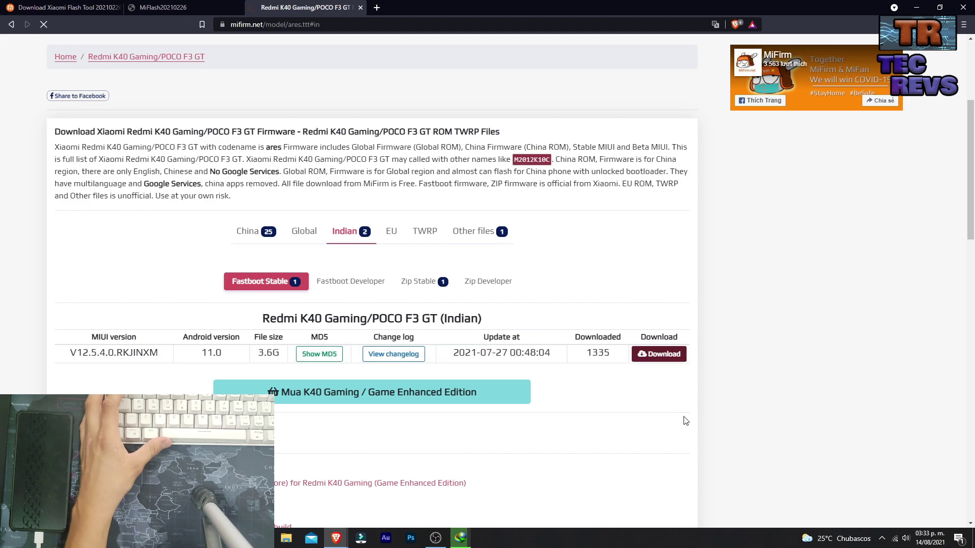
{"action": "scroll", "coordinate": [286, 345], "scroll_direction": "down", "scroll_amount": 6}
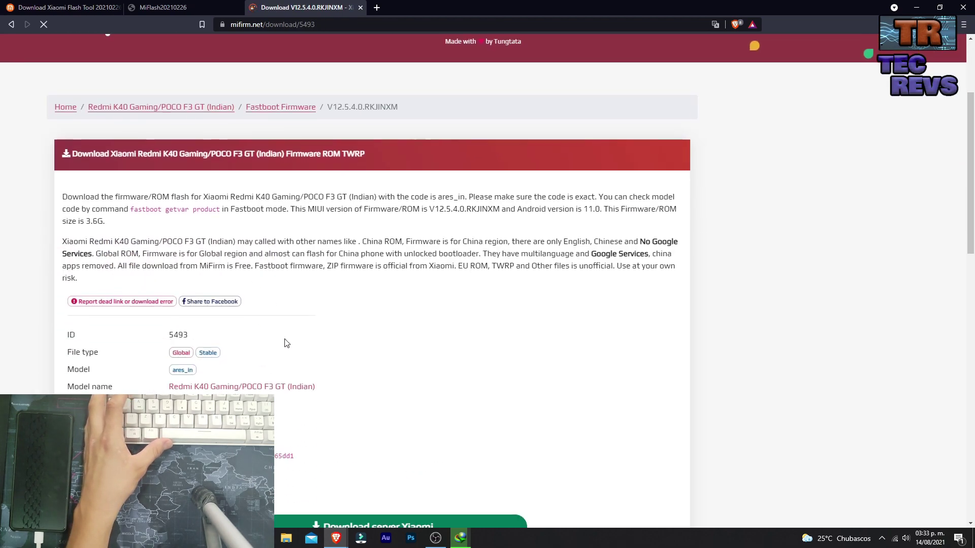
{"action": "left_click", "coordinate": [344, 373]}
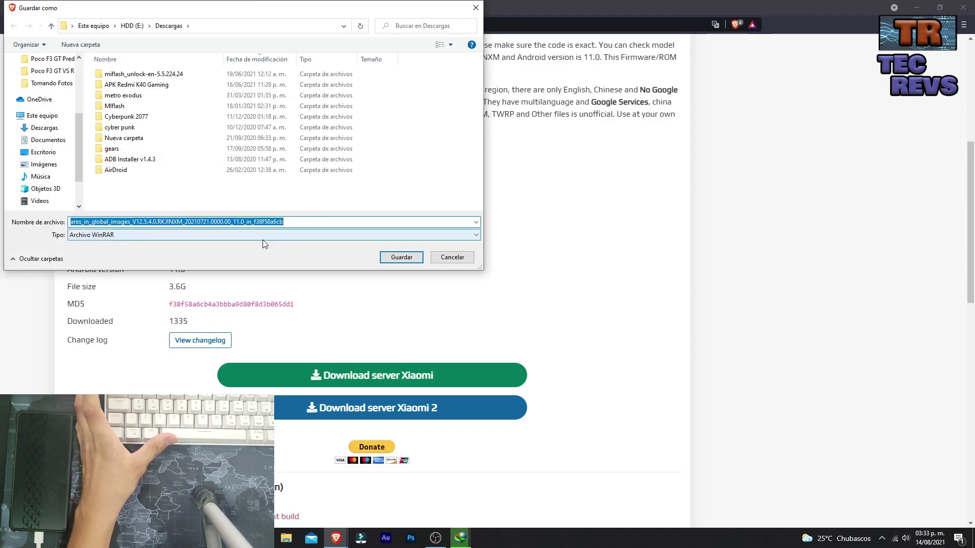
{"action": "left_click", "coordinate": [402, 259]}
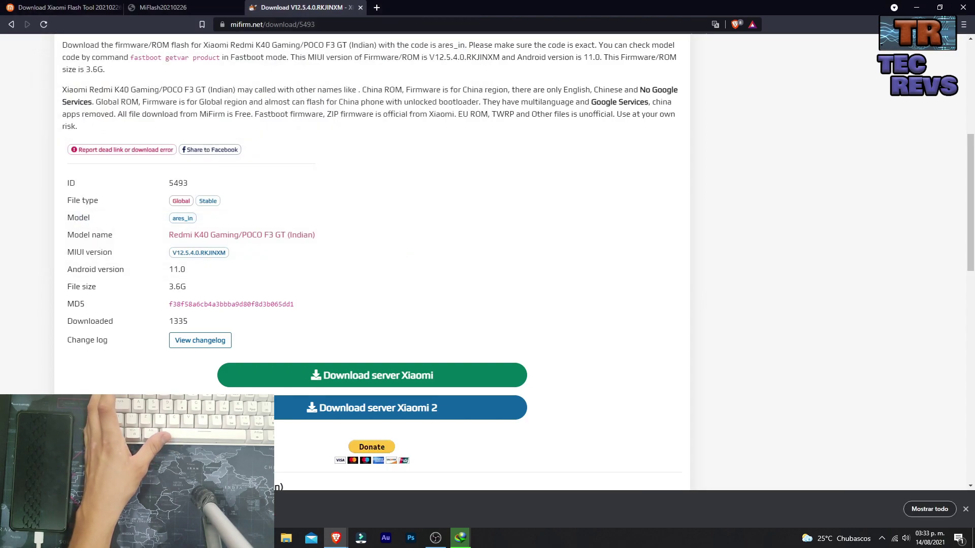
{"action": "key", "text": "ctrl+j"}
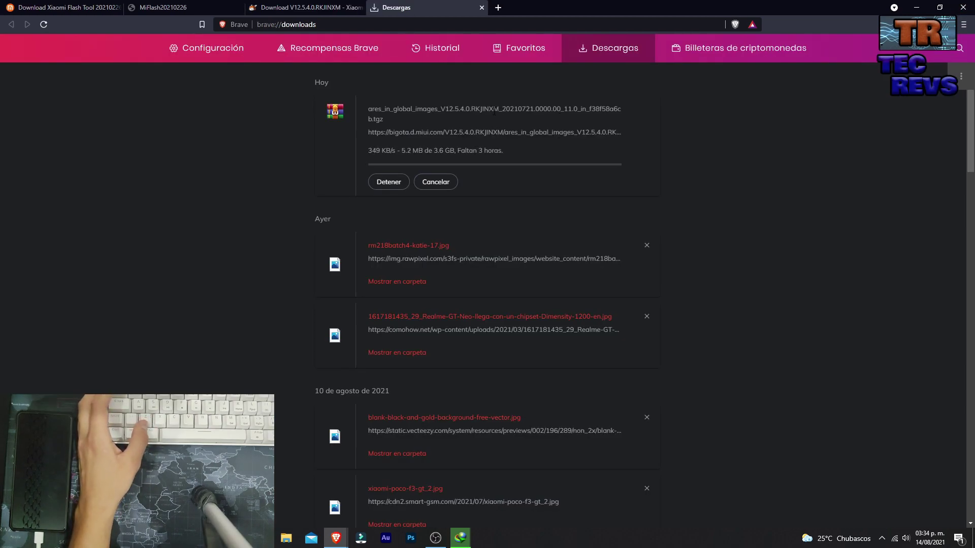
{"action": "left_click_drag", "start_coordinate": [383, 121], "coordinate": [374, 120]}
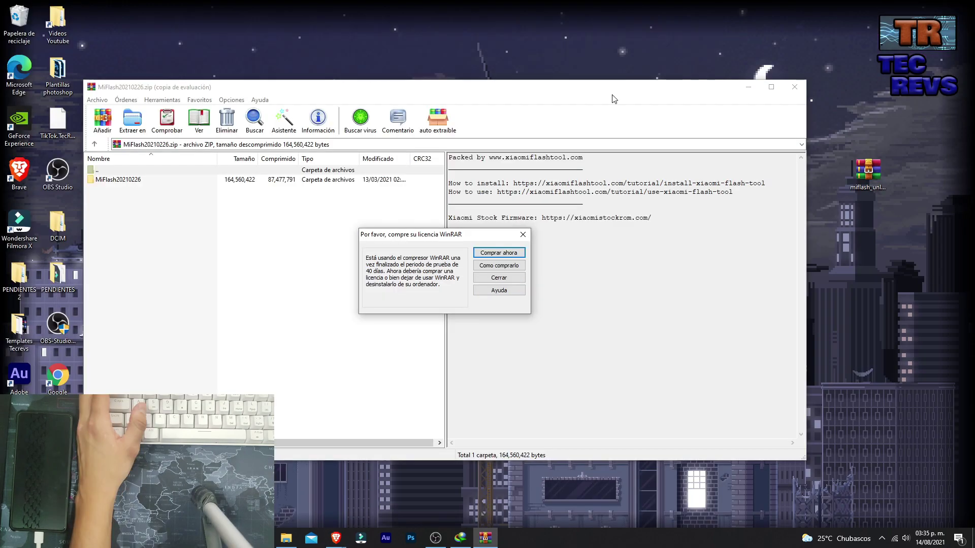
Step: Dismiss the WinRAR licence reminder and open the ROM Poco F3 GT folder beside the MiFlash20210226 archive
{"action": "left_click", "coordinate": [523, 234]}
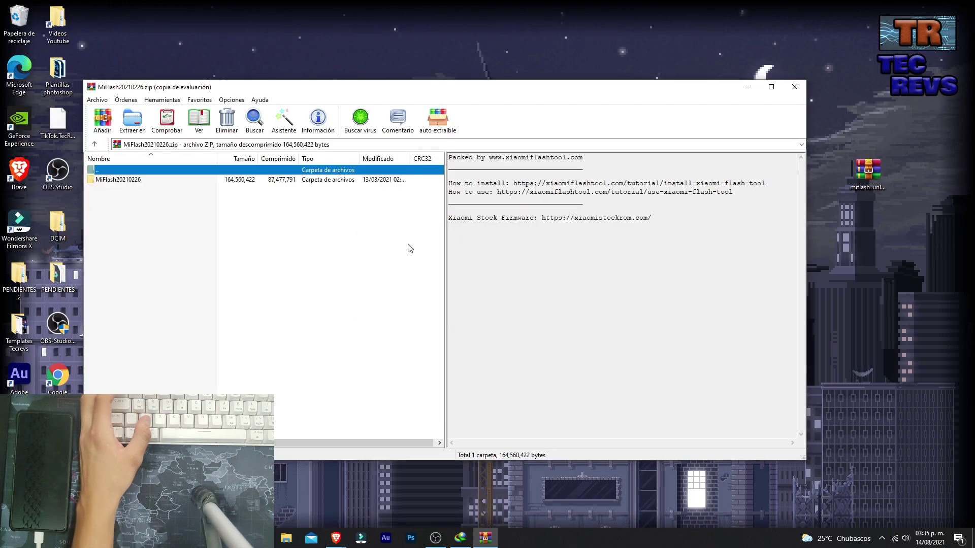
{"action": "left_click", "coordinate": [132, 180]}
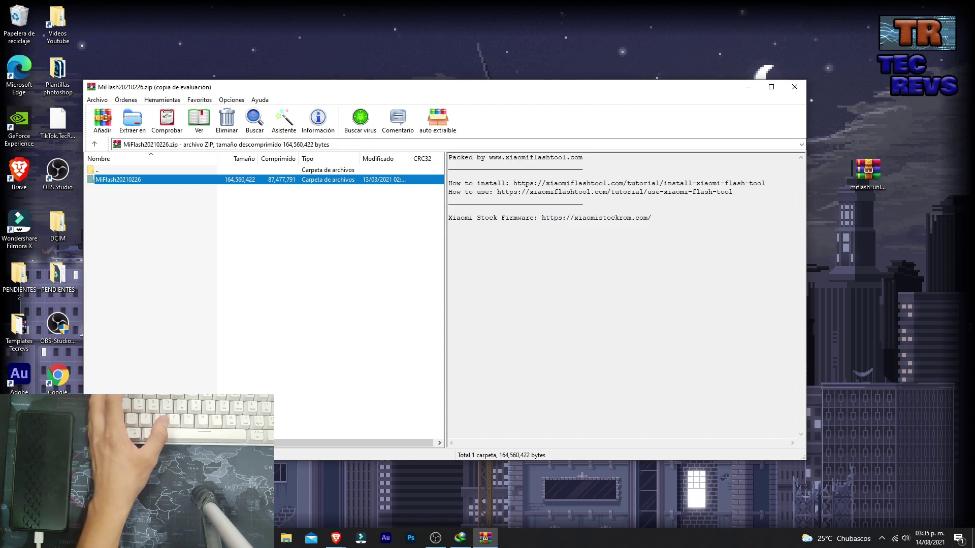
{"action": "left_click", "coordinate": [286, 538]}
{"action": "left_click_drag", "start_coordinate": [404, 22], "coordinate": [655, 118]}
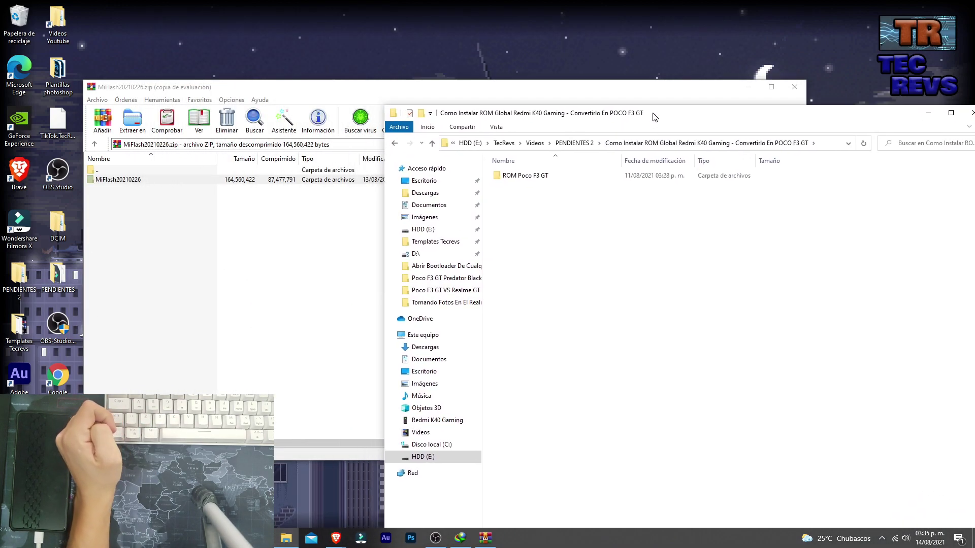
{"action": "double_click", "coordinate": [538, 176]}
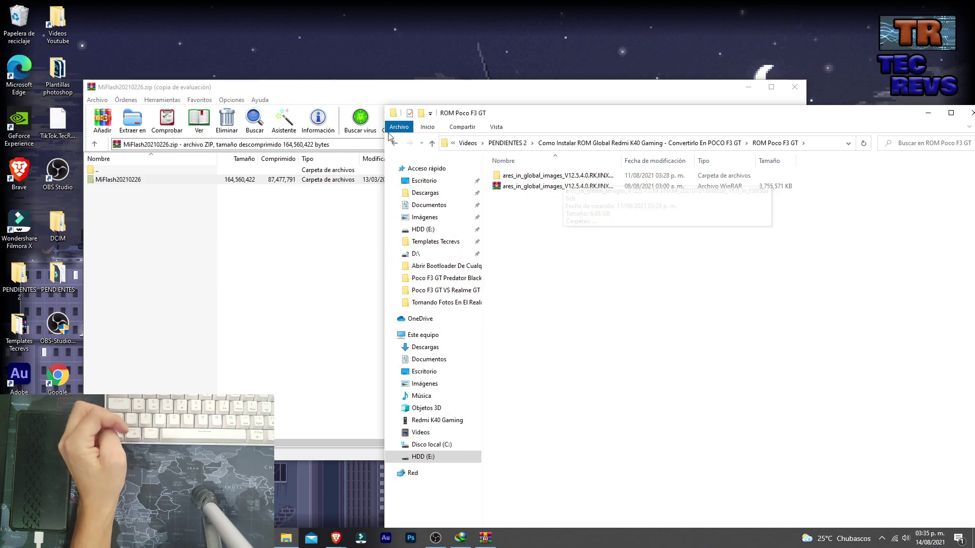
{"action": "left_click", "coordinate": [557, 175]}
{"action": "left_click_drag", "start_coordinate": [584, 112], "coordinate": [485, 128]}
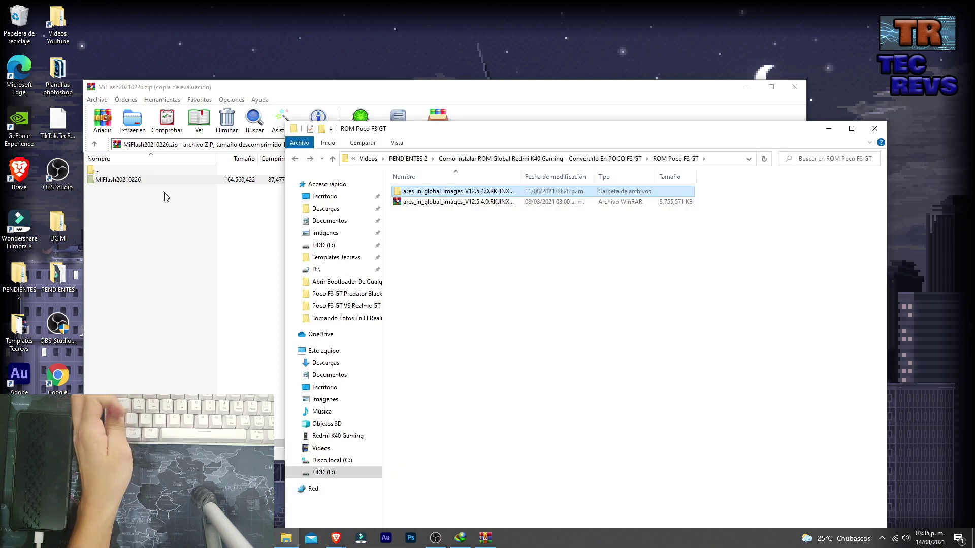
Step: Extract the MiFlash20210226 folder from the archive into the ROM Poco F3 GT folder, then check the extracted files
{"action": "left_click", "coordinate": [136, 180]}
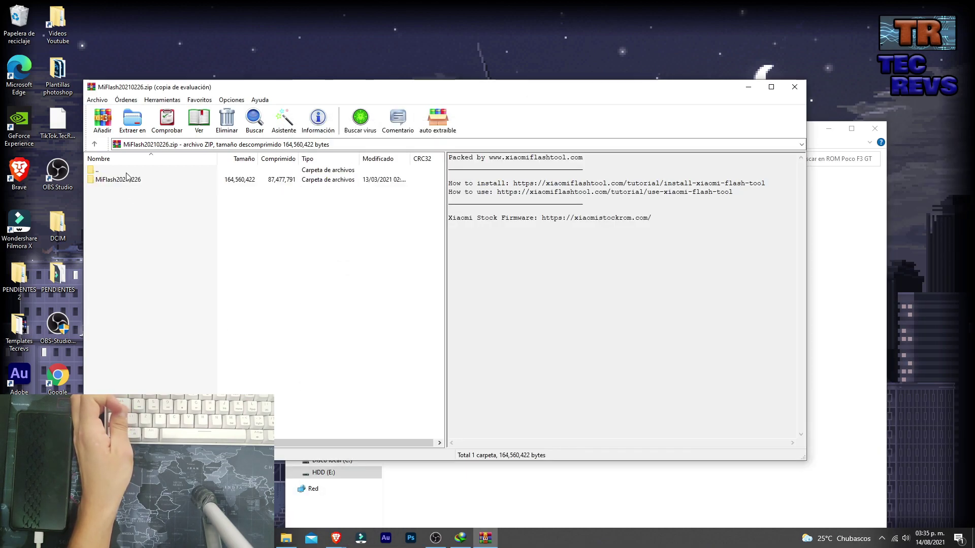
{"action": "left_click_drag", "start_coordinate": [114, 179], "coordinate": [239, 217]}
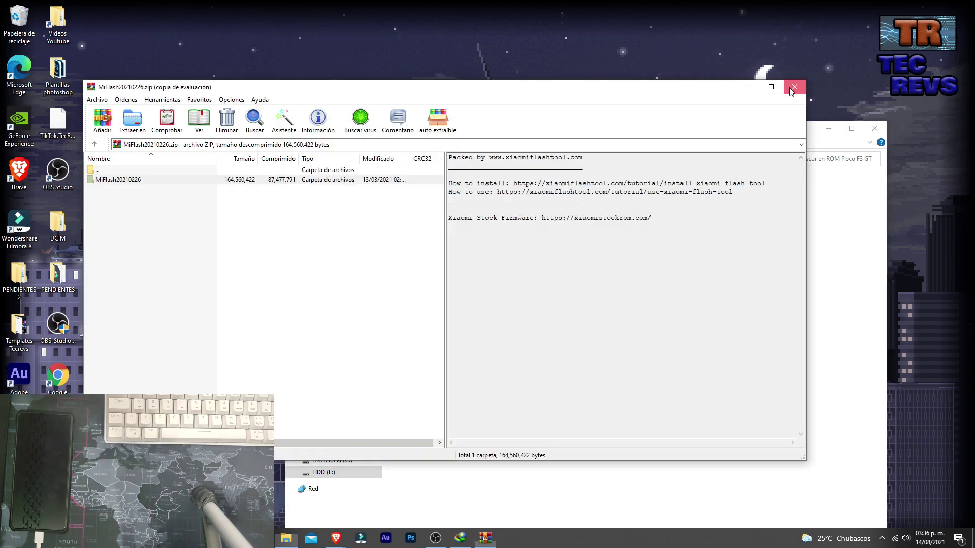
{"action": "key", "text": "Escape"}
{"action": "double_click", "coordinate": [438, 203]}
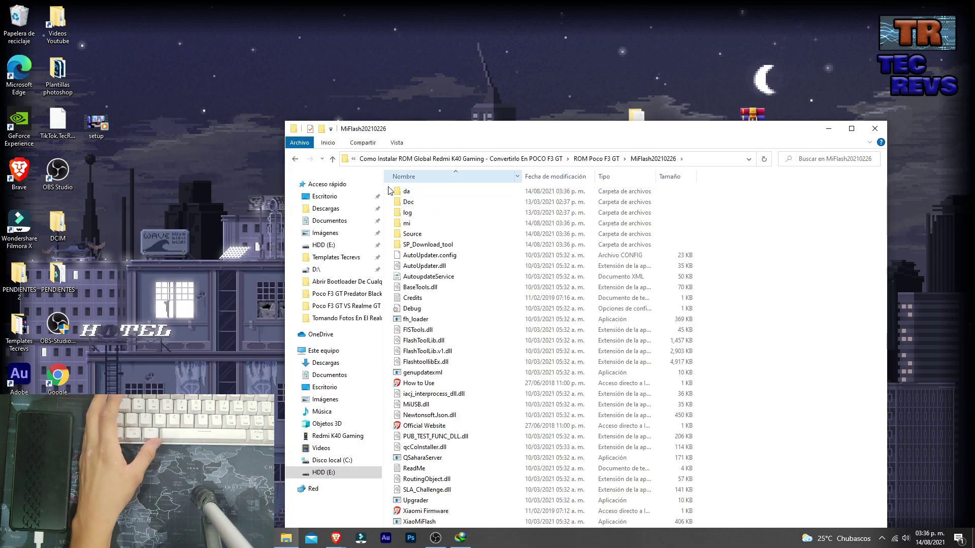
{"action": "left_click", "coordinate": [295, 159]}
Step: Show the full file names and review the extraction options for the compressed ares_in_global_images ROM archive
{"action": "left_click", "coordinate": [428, 215]}
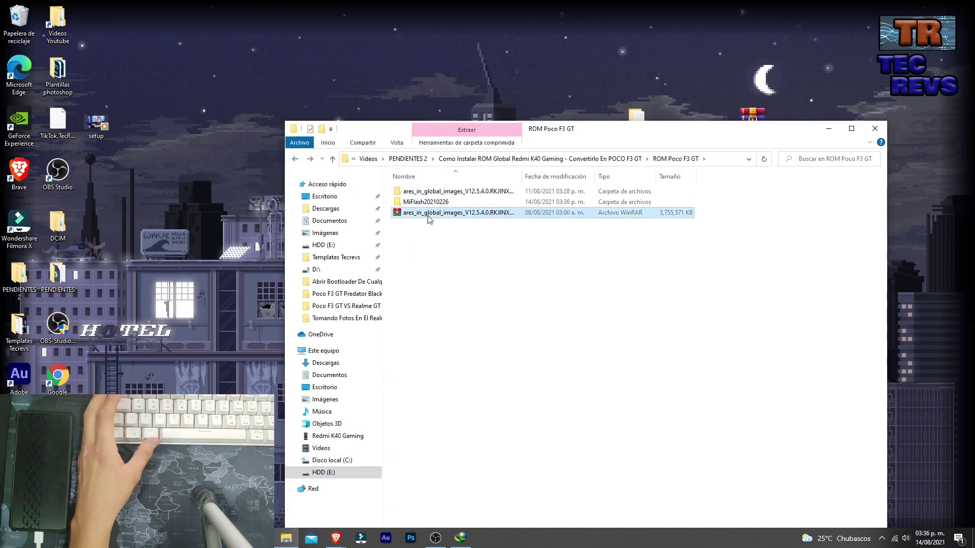
{"action": "double_click", "coordinate": [522, 177]}
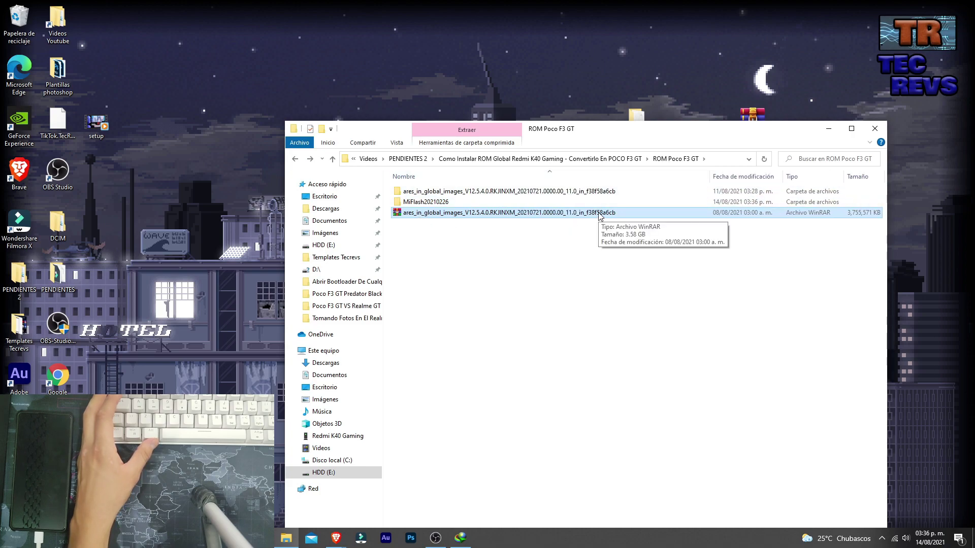
{"action": "key", "text": "alt+Return"}
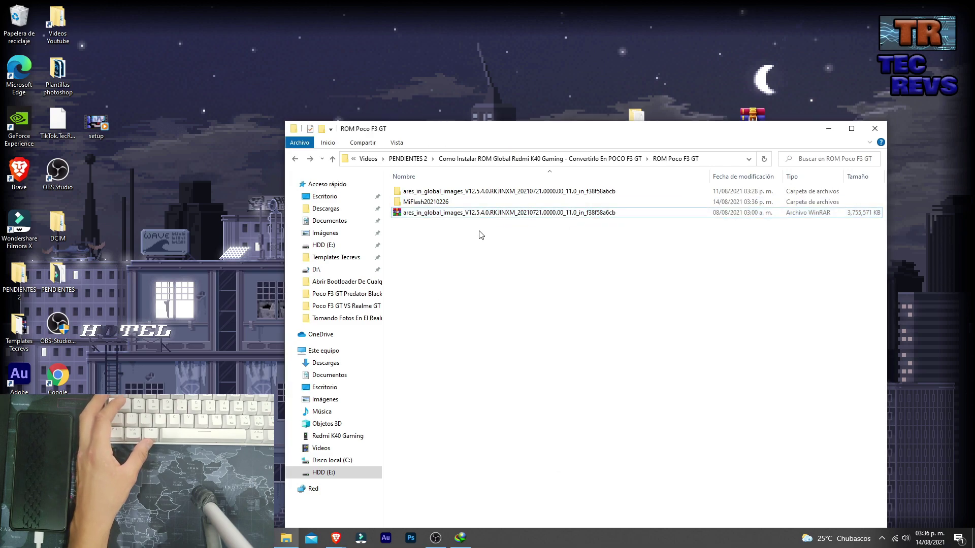
{"action": "right_click", "coordinate": [483, 216]}
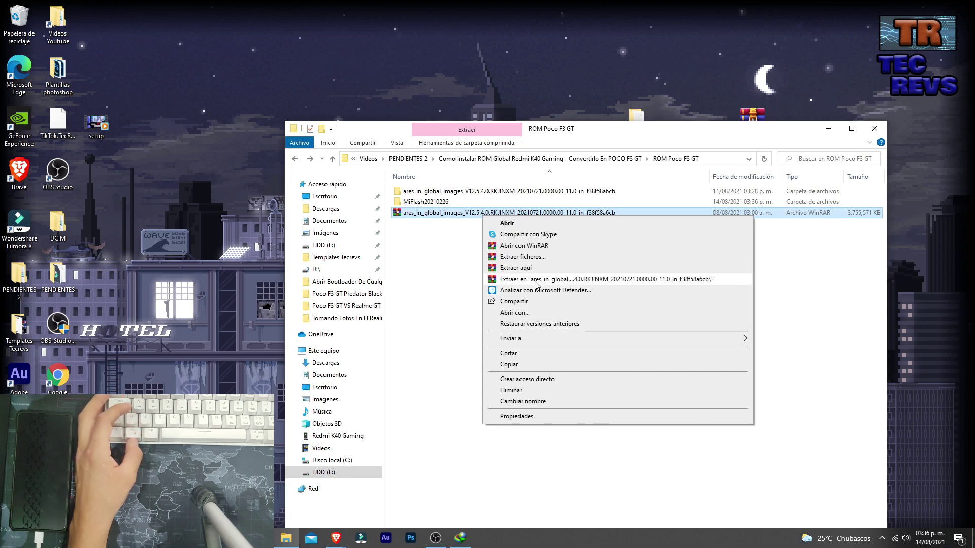
{"action": "left_click", "coordinate": [510, 282]}
Step: Examine the extracted ares_in_global_images folder down to its inner ROM folder with the flash files, then go back up one level
{"action": "left_click", "coordinate": [459, 191]}
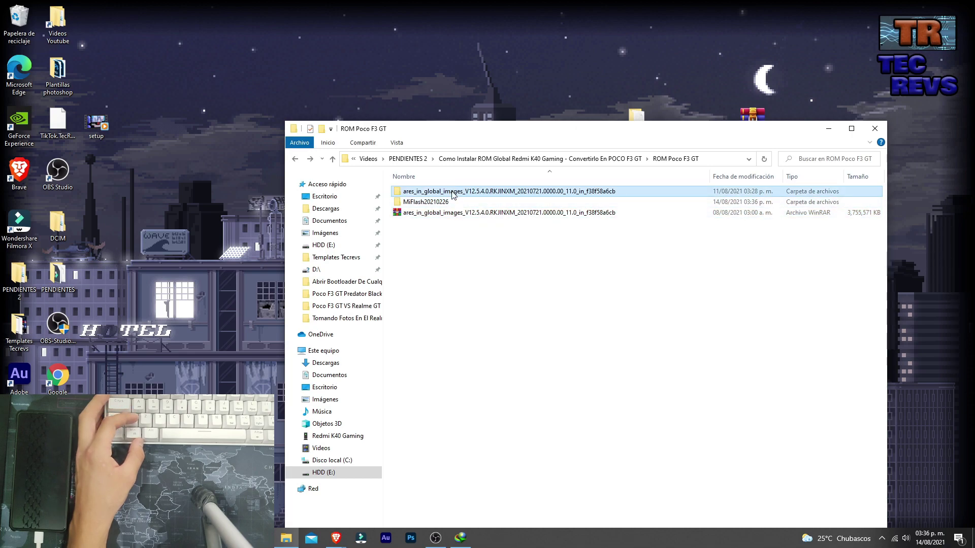
{"action": "double_click", "coordinate": [454, 193]}
{"action": "left_click", "coordinate": [464, 195]}
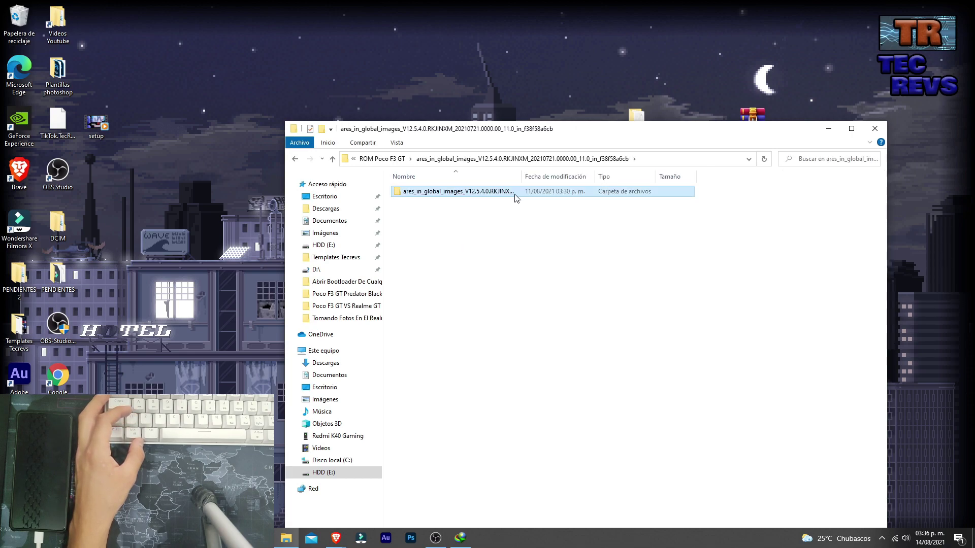
{"action": "double_click", "coordinate": [483, 197]}
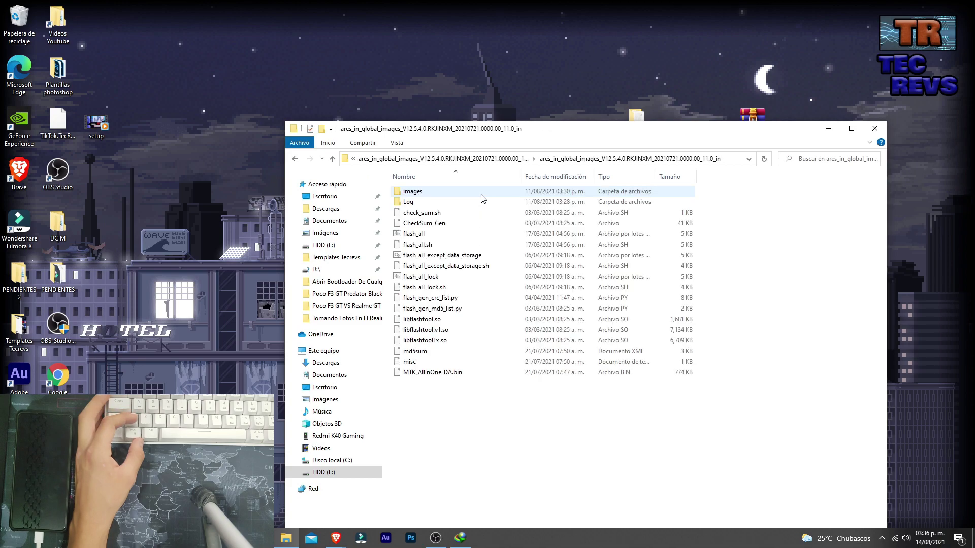
{"action": "left_click", "coordinate": [297, 158]}
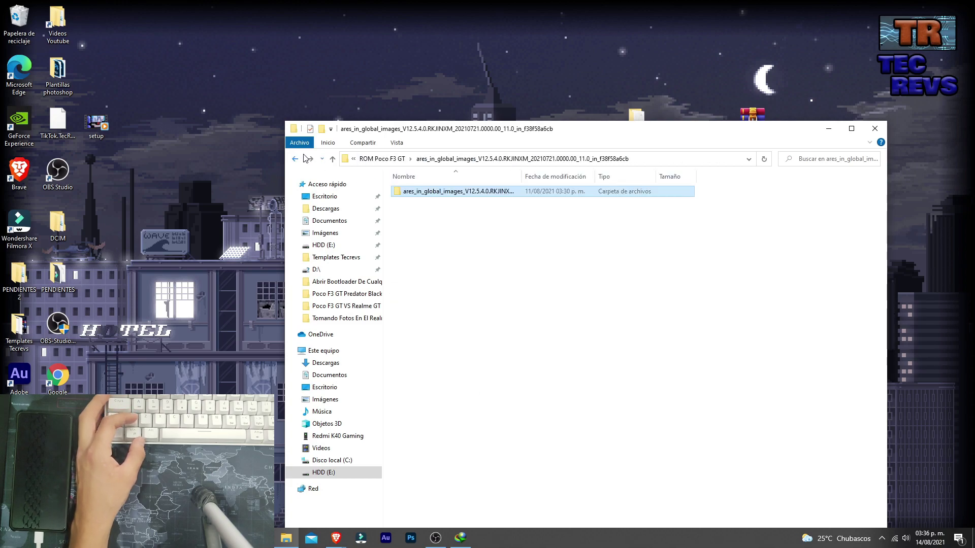
Step: Copy the inner ares_in_global_images ROM folder to the root of Disco local (C:), showing the detailed copy progress
{"action": "right_click", "coordinate": [438, 192]}
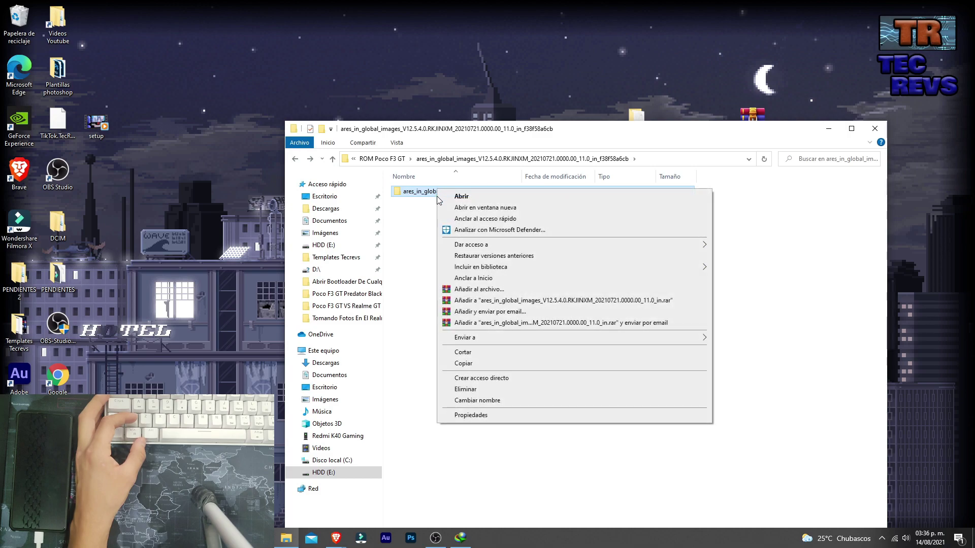
{"action": "left_click", "coordinate": [496, 371]}
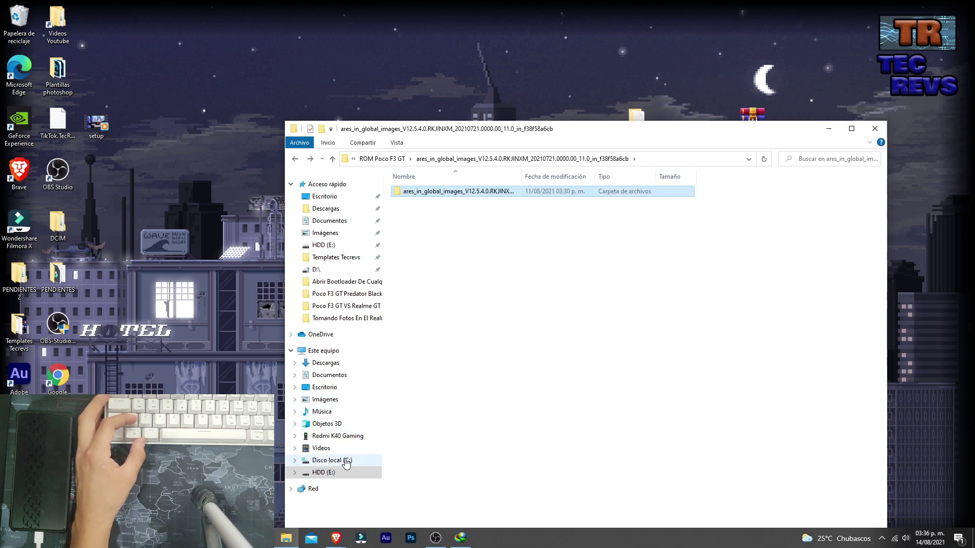
{"action": "left_click", "coordinate": [347, 460]}
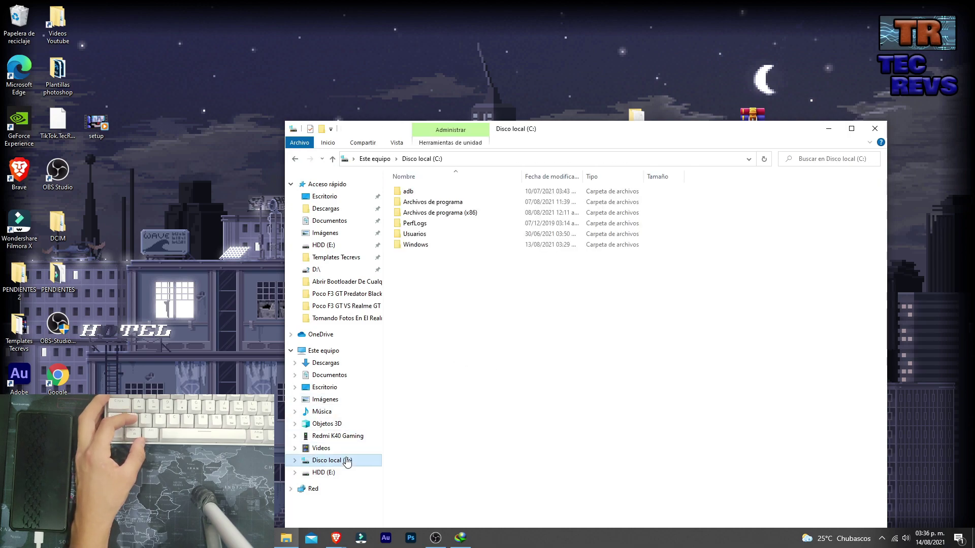
{"action": "right_click", "coordinate": [467, 353]}
{"action": "left_click", "coordinate": [525, 411]}
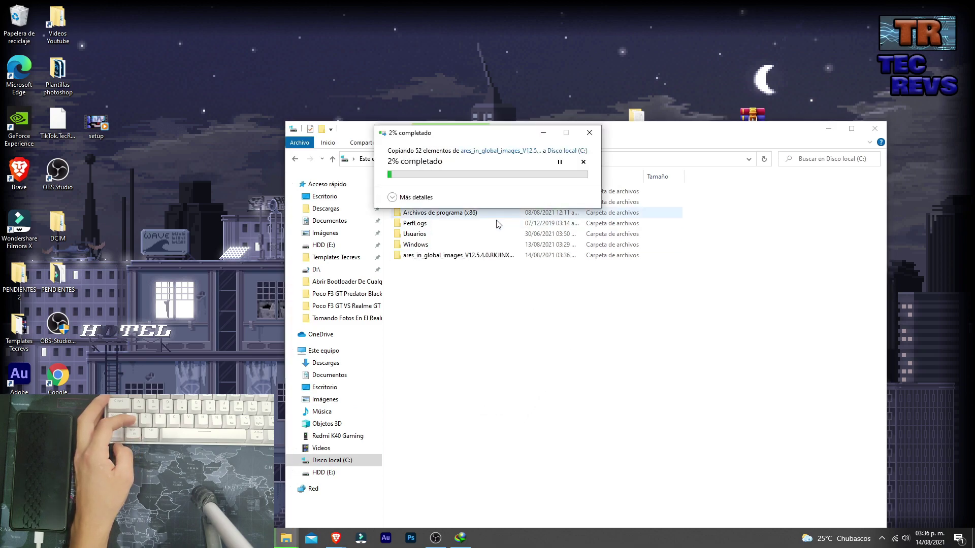
{"action": "left_click", "coordinate": [393, 198]}
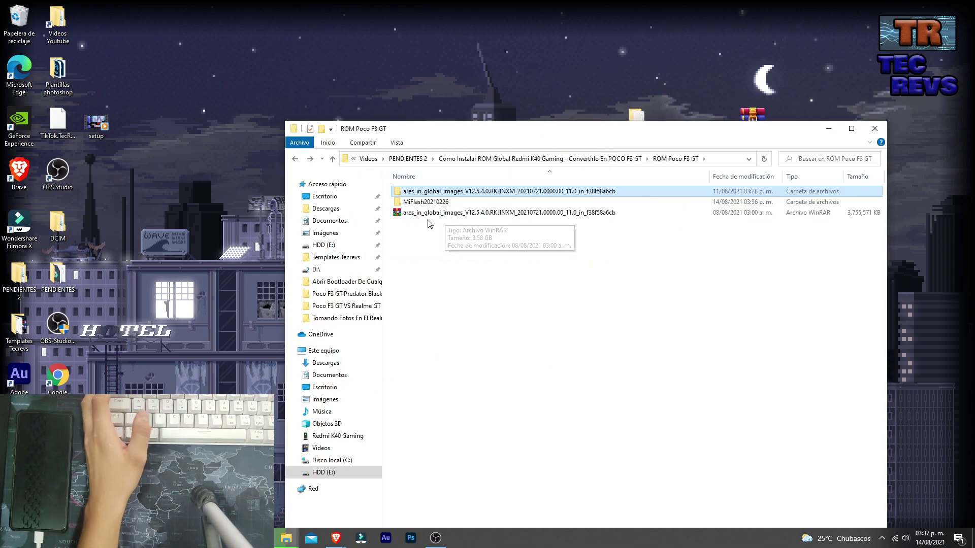
{"action": "left_click", "coordinate": [431, 213]}
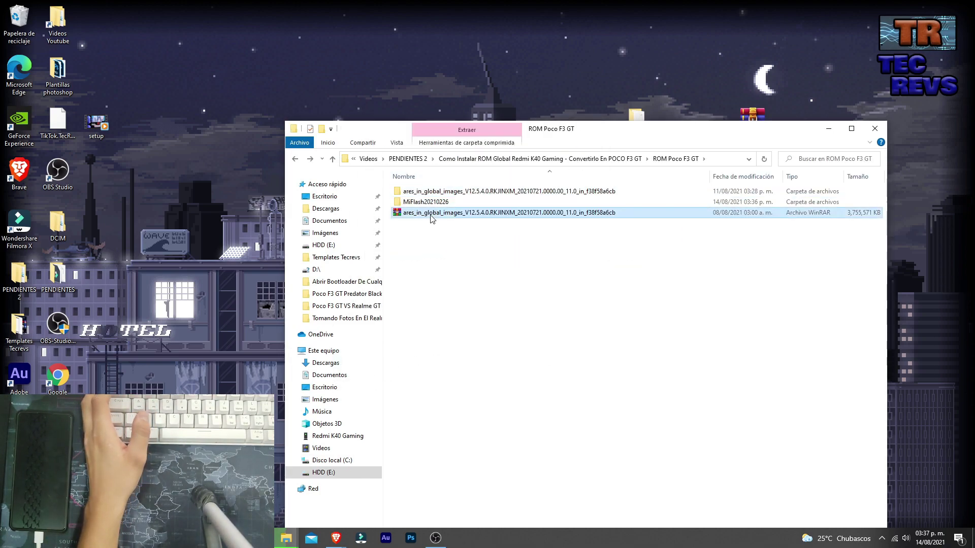
{"action": "right_click", "coordinate": [437, 212]}
{"action": "left_click", "coordinate": [421, 234]}
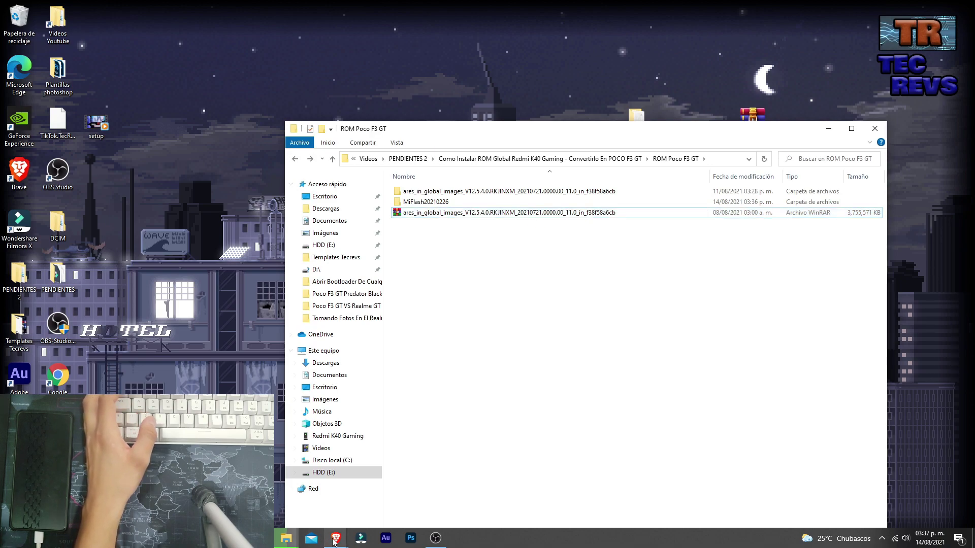
Step: Switch to the Brave browser, search Google for "descargar winrar" and open the recommended free download result from winrar.es
{"action": "left_click", "coordinate": [344, 544]}
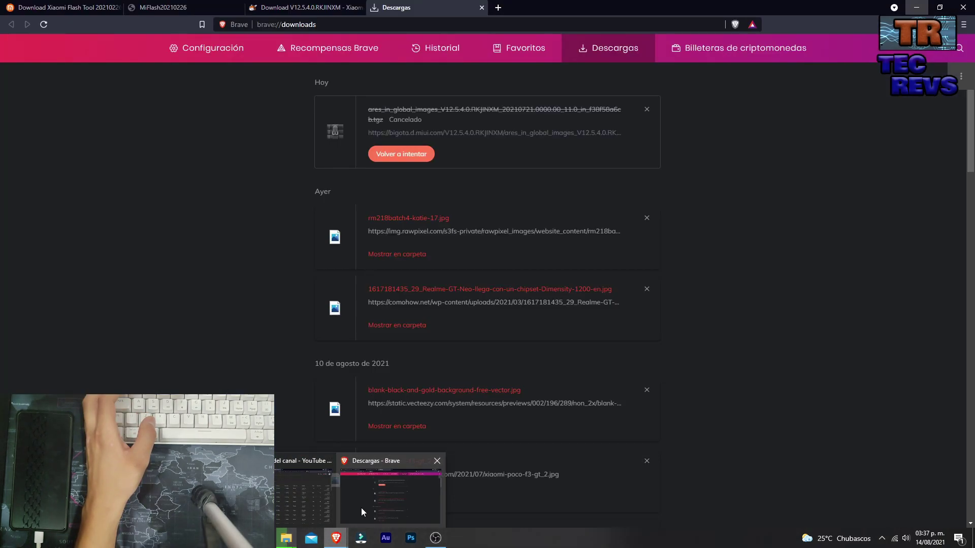
{"action": "left_click", "coordinate": [361, 508]}
{"action": "key", "text": "alt+Home"}
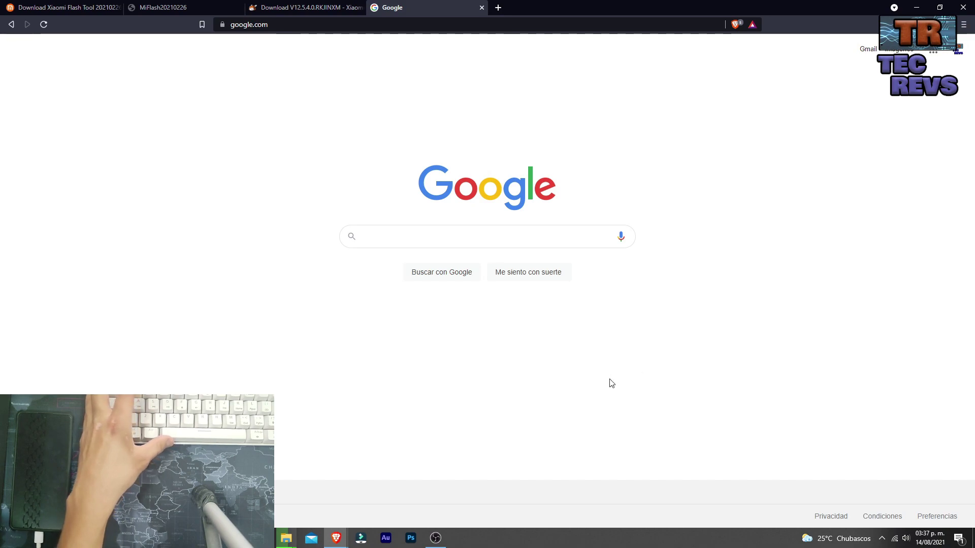
{"action": "type", "text": "descarg"}
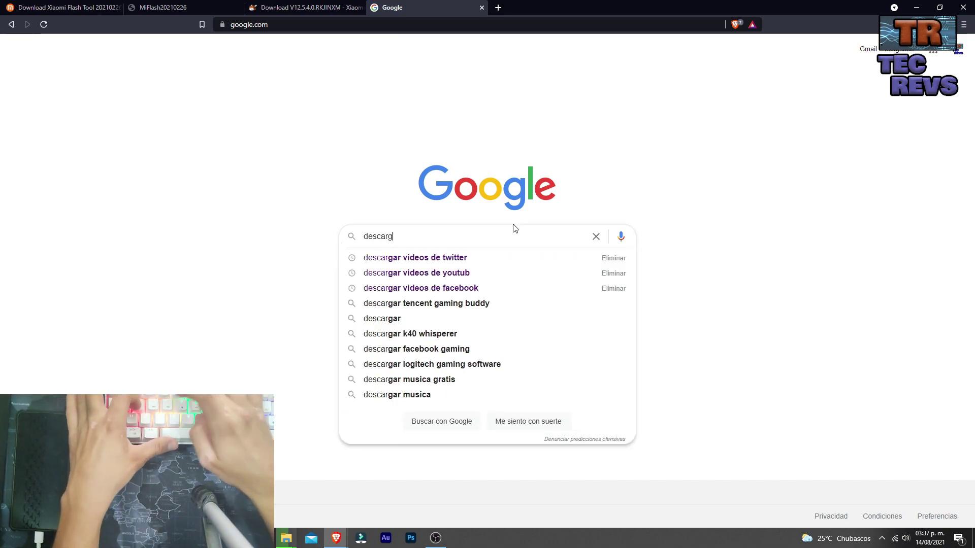
{"action": "type", "text": "ar winrar"}
{"action": "key", "text": "Return"}
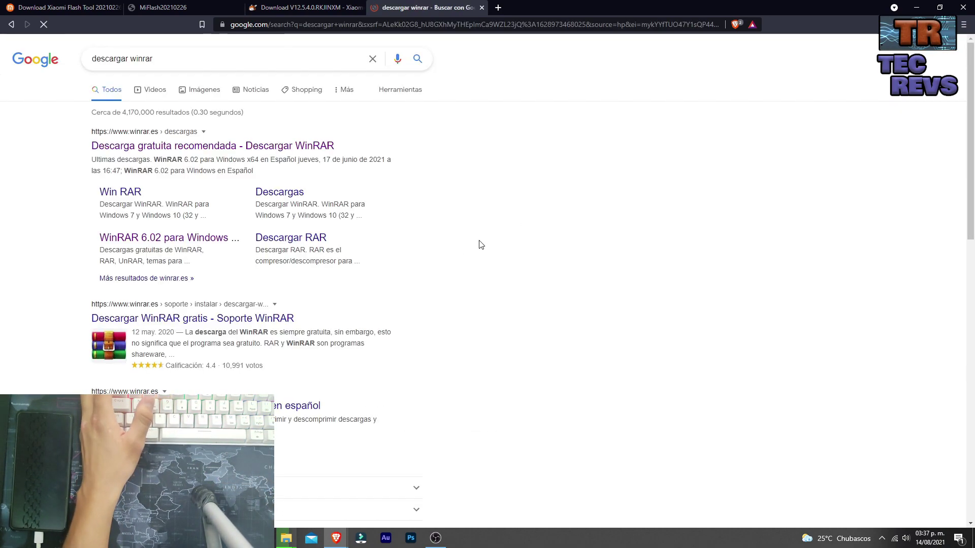
{"action": "left_click", "coordinate": [205, 147]}
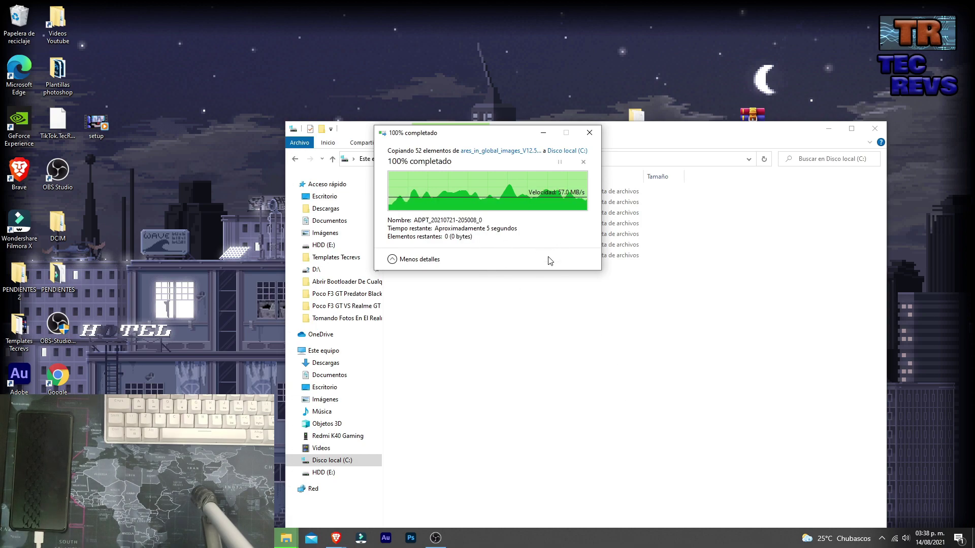
Step: Open the copied ROM folder on Disco local (C:) and review its files, including the flash_all batch file
{"action": "double_click", "coordinate": [476, 223]}
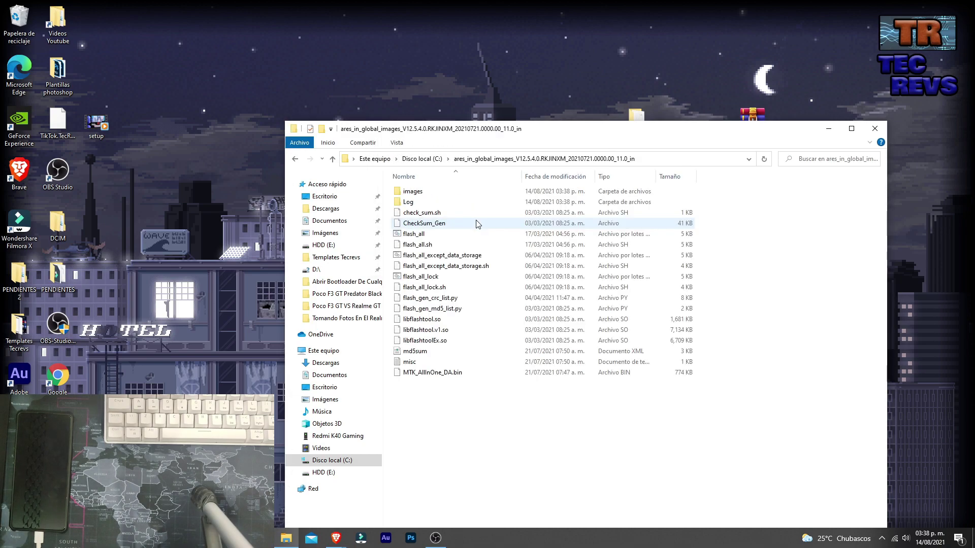
{"action": "left_click_drag", "start_coordinate": [427, 413], "coordinate": [412, 188]}
{"action": "left_click", "coordinate": [440, 381]}
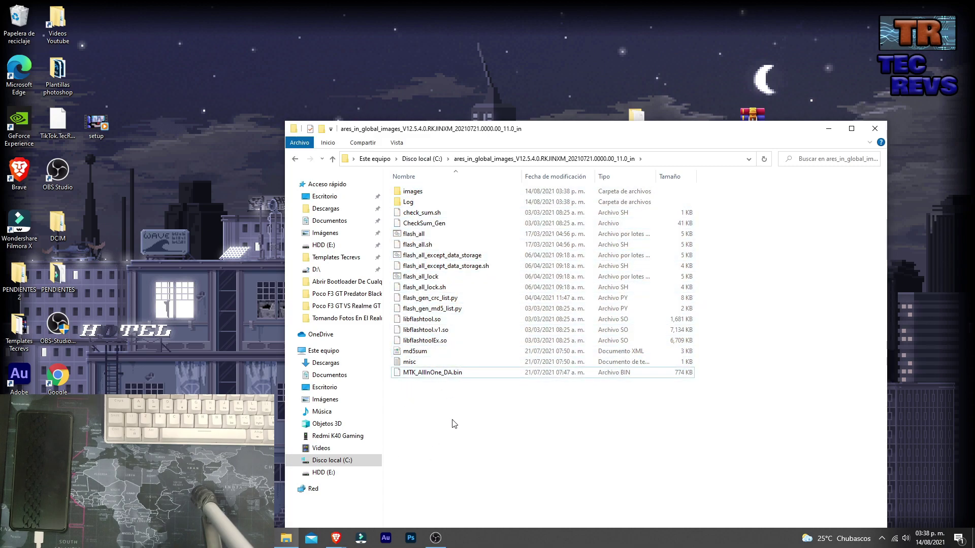
{"action": "left_click", "coordinate": [421, 235]}
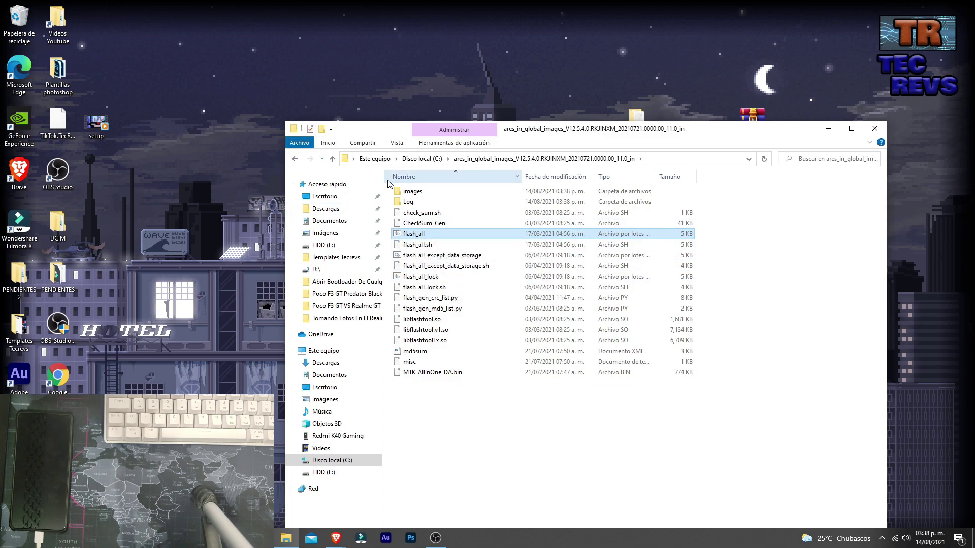
Step: Look through the ROM's images folder and return to the root of Disco local (C:)
{"action": "left_click", "coordinate": [407, 193]}
{"action": "double_click", "coordinate": [408, 193]}
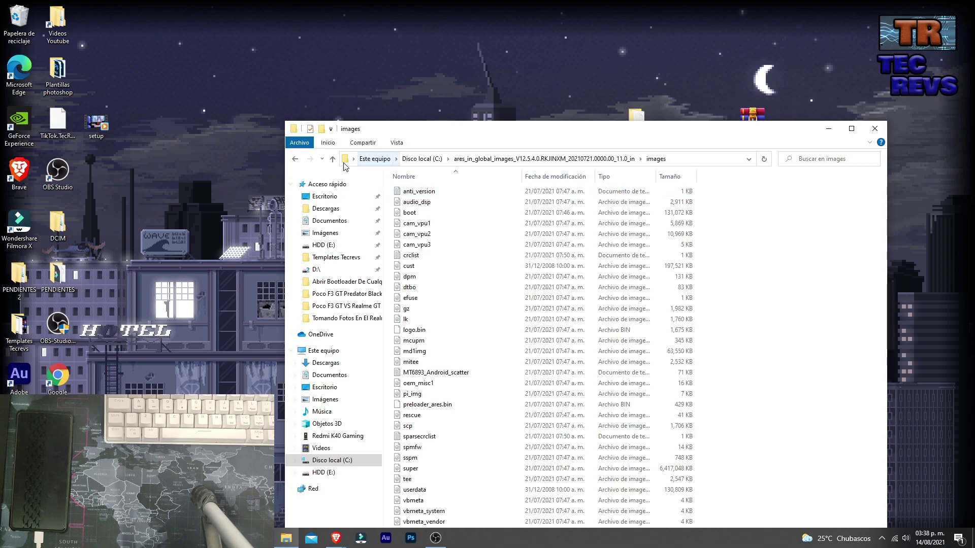
{"action": "left_click", "coordinate": [296, 160]}
{"action": "left_click", "coordinate": [296, 160]}
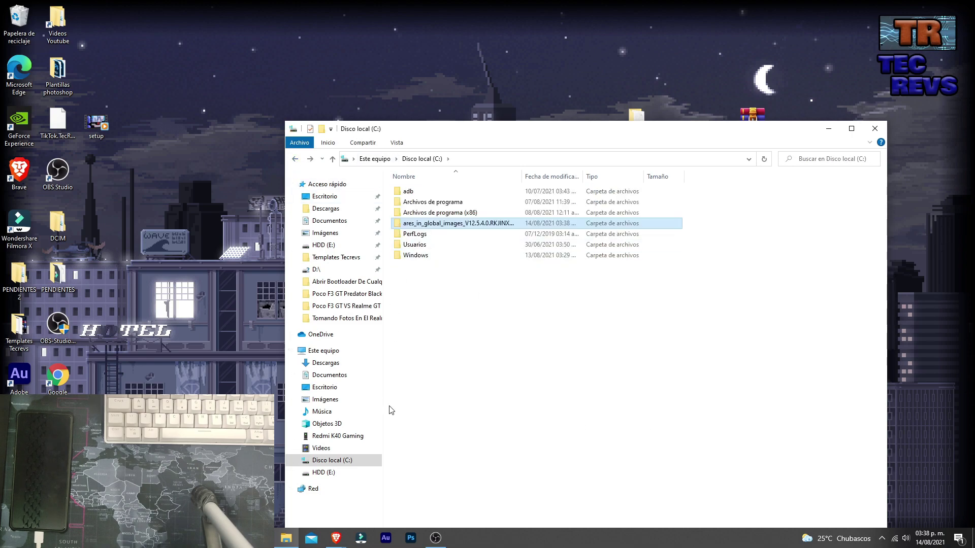
Step: Go back to the ROM Poco F3 GT folder and open the MiFlash20210226 folder
{"action": "key", "text": "alt+Left"}
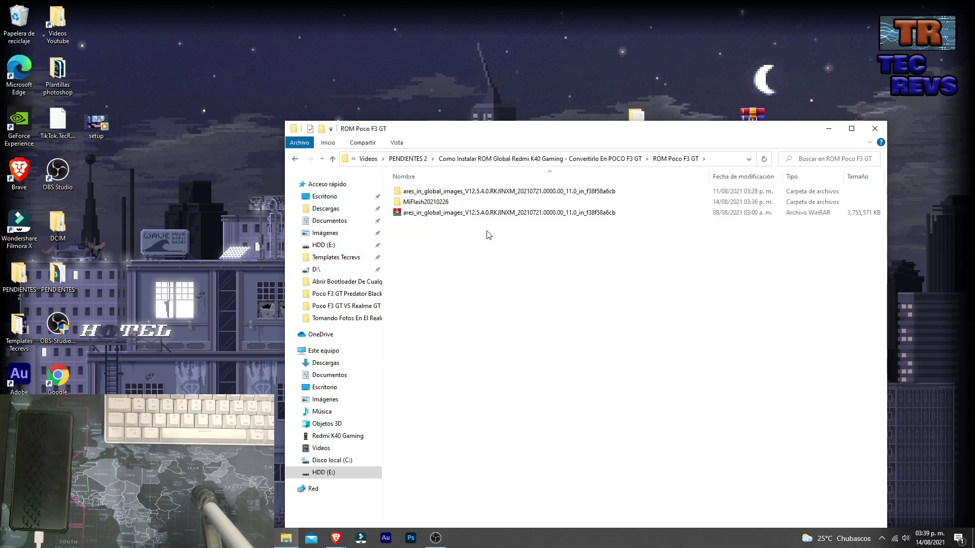
{"action": "double_click", "coordinate": [450, 202]}
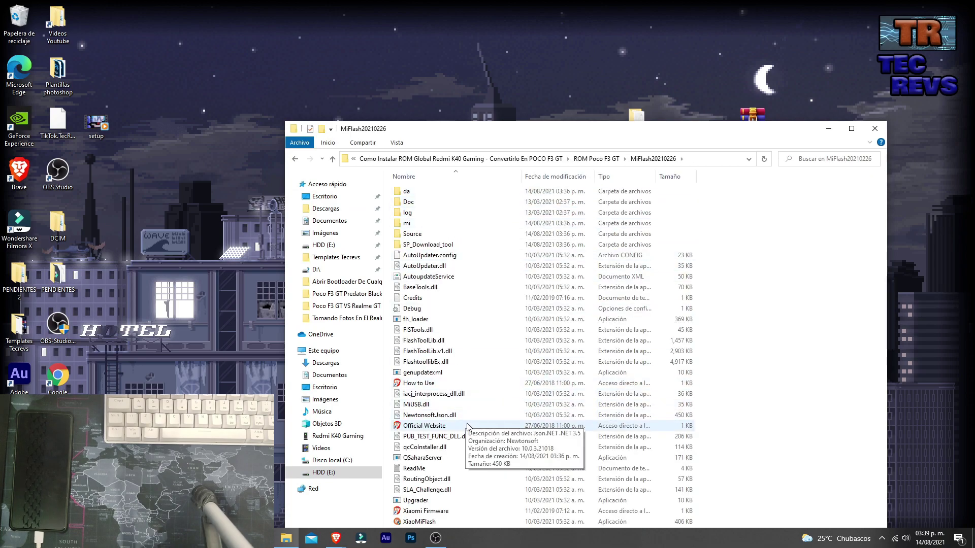
Step: Launch XiaoMiFlash from the MiFlash20210226 folder, install its listed device drivers and clear the folder window away
{"action": "left_click_drag", "start_coordinate": [698, 135], "coordinate": [619, 56]}
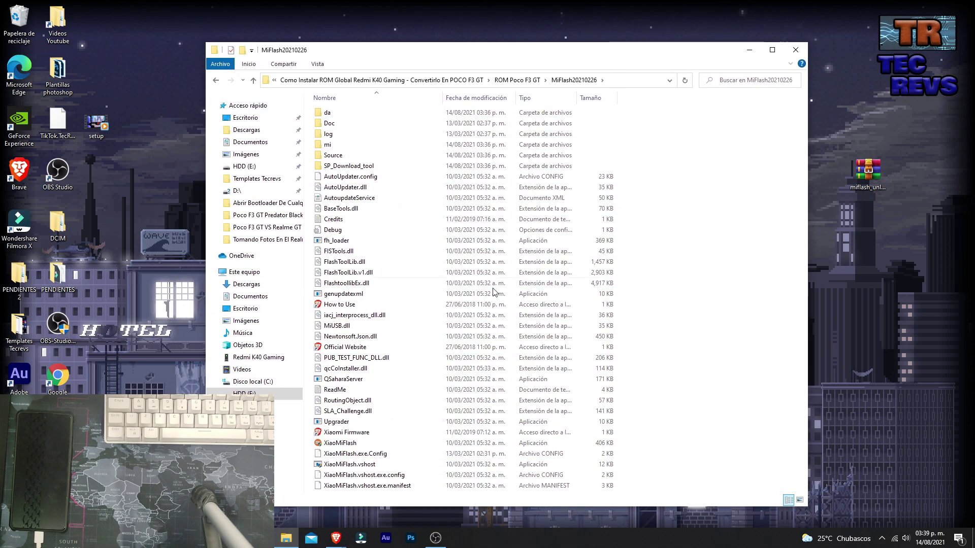
{"action": "left_click", "coordinate": [335, 446]}
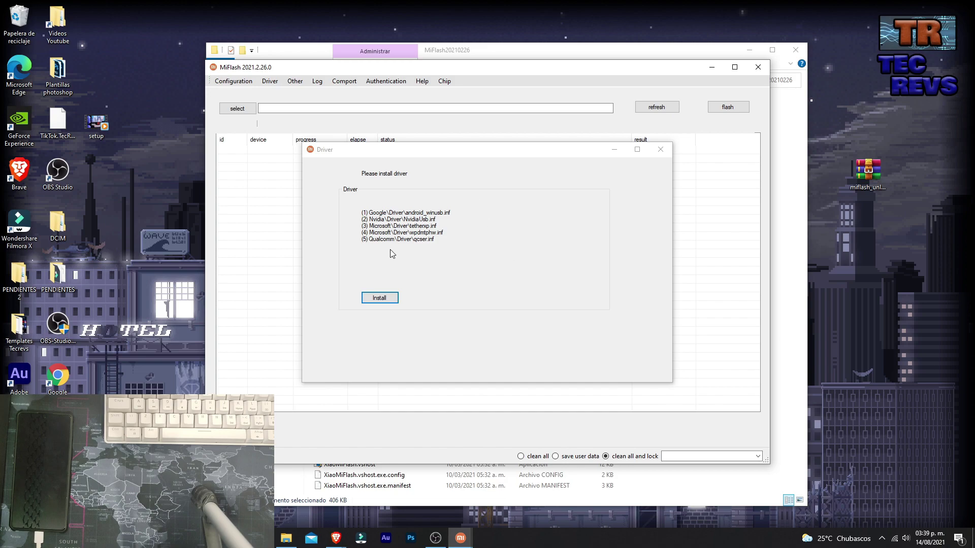
{"action": "left_click", "coordinate": [371, 214]}
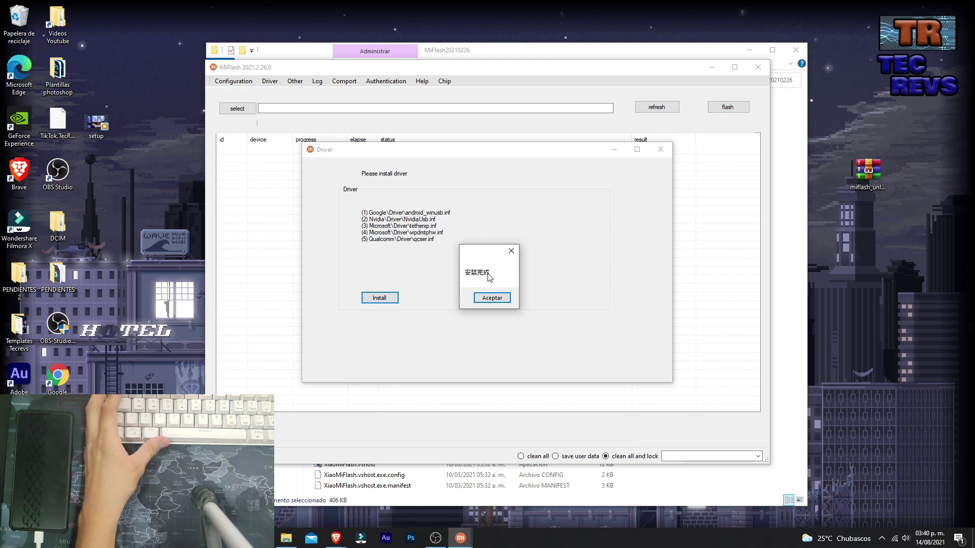
{"action": "left_click", "coordinate": [487, 301]}
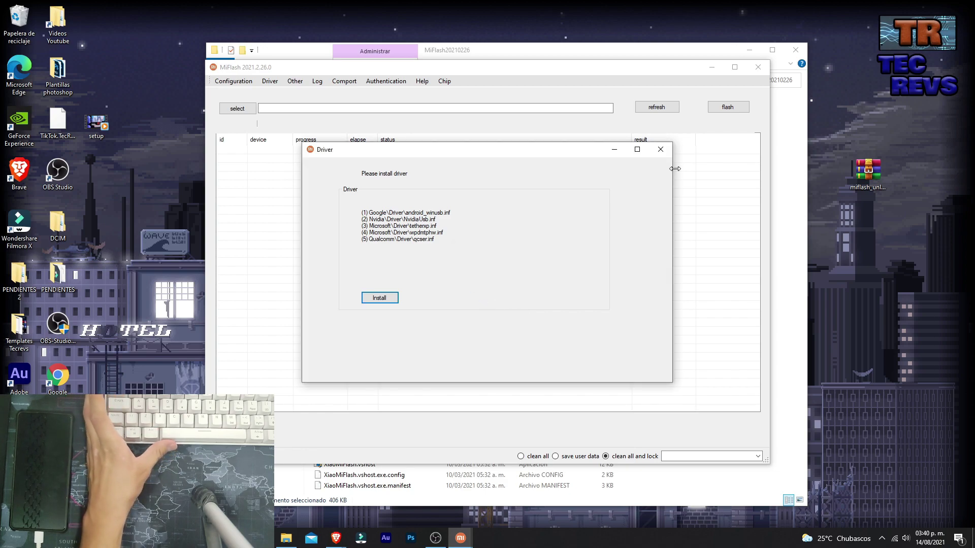
{"action": "left_click", "coordinate": [660, 154]}
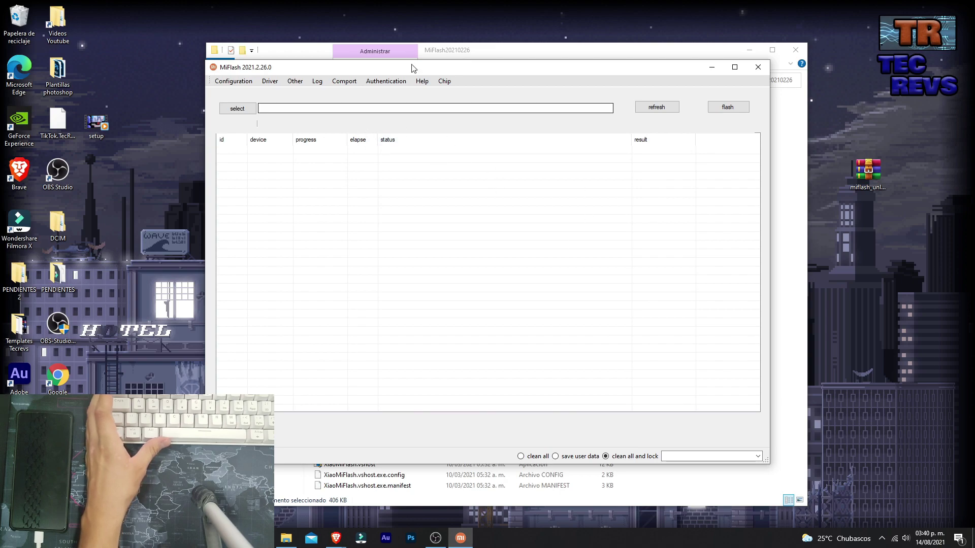
{"action": "left_click", "coordinate": [749, 50]}
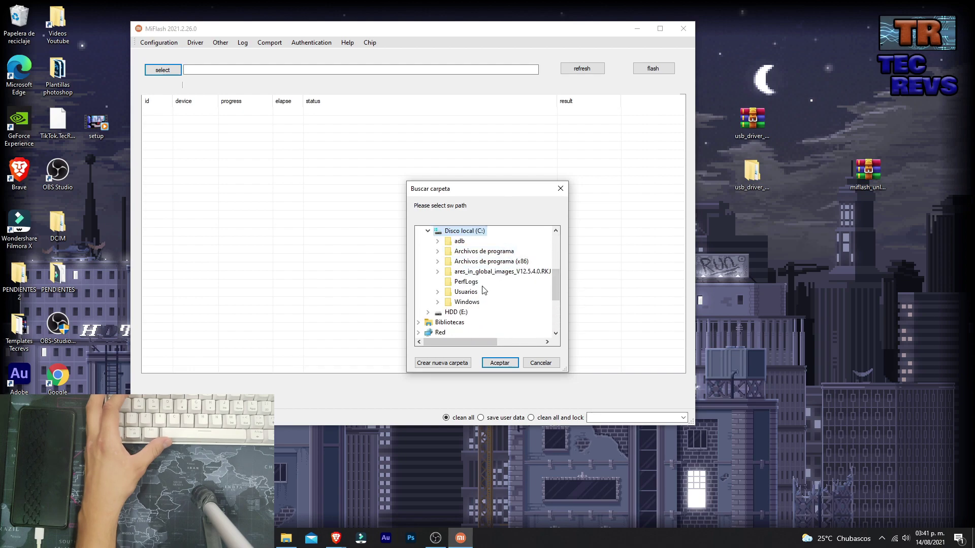
Step: Set the ROM path to the ares_in_global_images_V12.5.4.0.RKJINXM_20210721.0000.00_11.0_in folder on Disco local (C:)
{"action": "left_click", "coordinate": [500, 276]}
{"action": "left_click", "coordinate": [491, 274]}
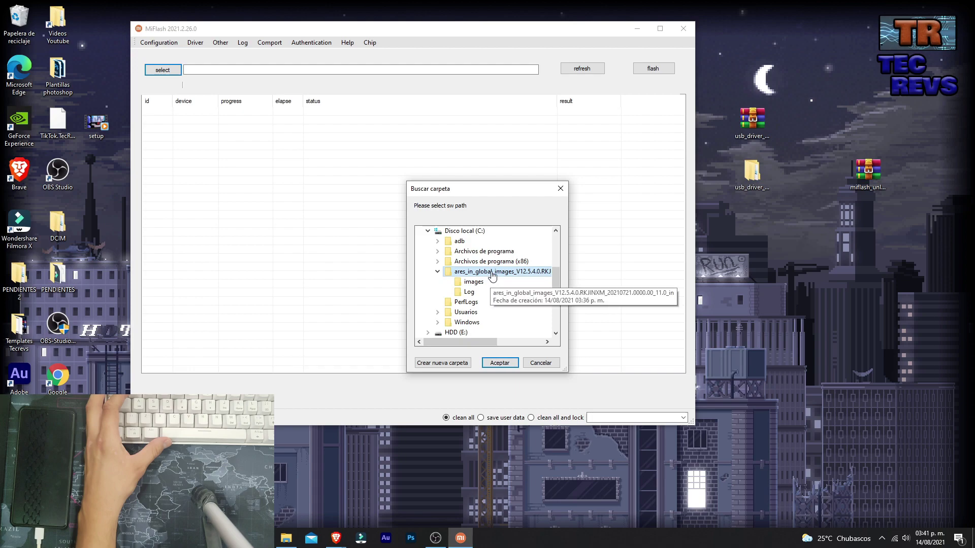
{"action": "left_click", "coordinate": [498, 364]}
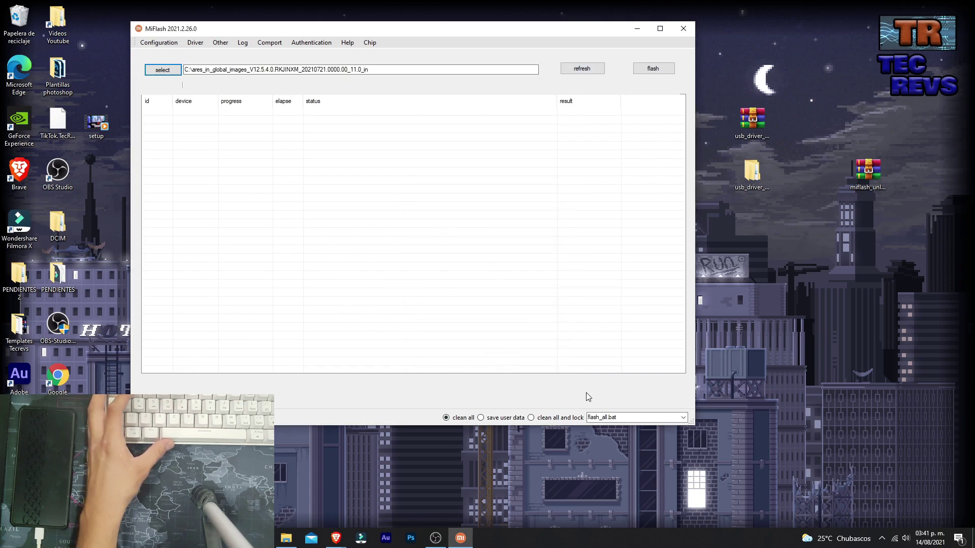
Step: Choose flash_all.bat as the flashing script and refresh the list of connected devices
{"action": "left_click", "coordinate": [639, 419]}
{"action": "left_click", "coordinate": [632, 428]}
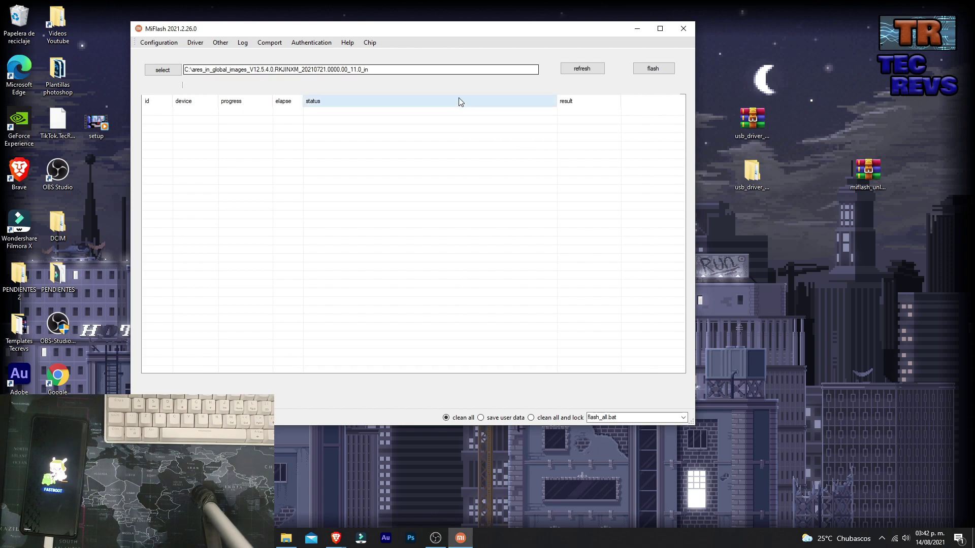
{"action": "left_click", "coordinate": [583, 71]}
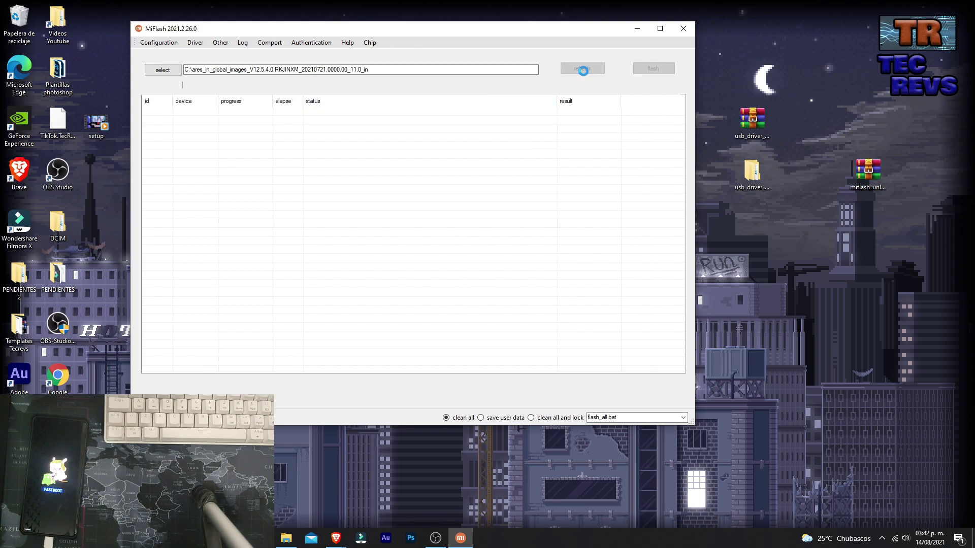